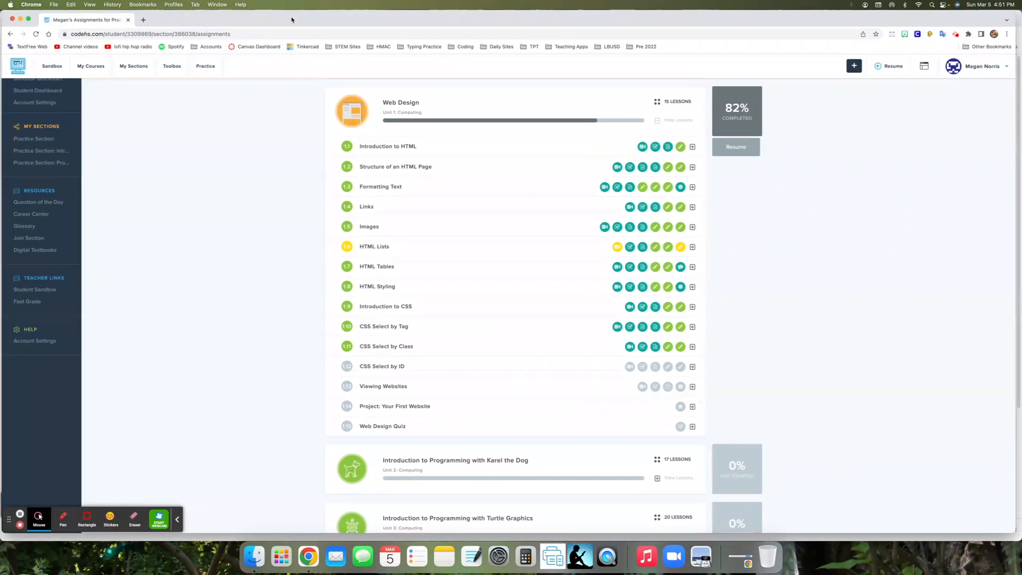
Switch to Google Sites and create a new blank site
left_click_drag(108, 18, 85, 22)
left_click(178, 22)
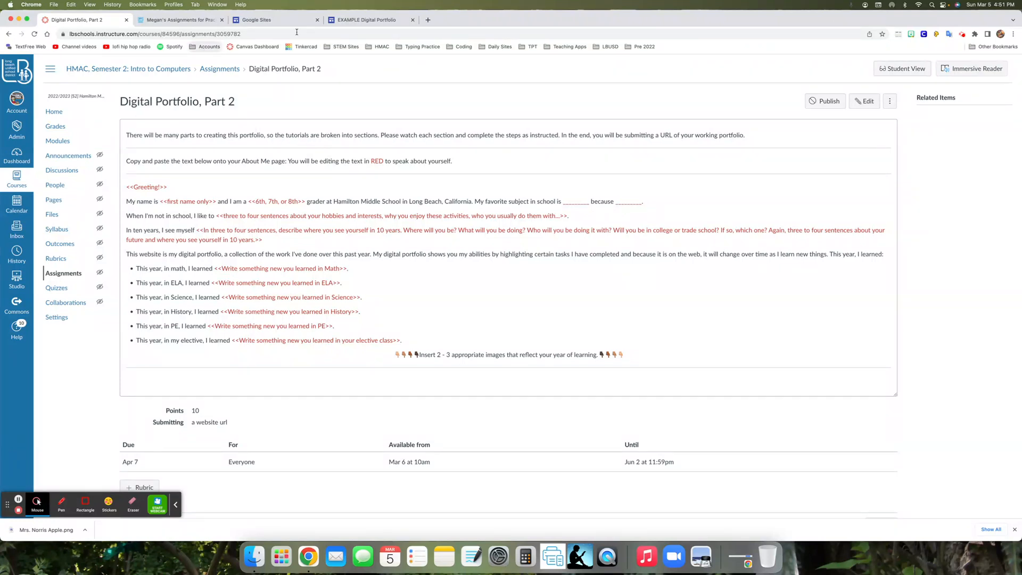
left_click(283, 20)
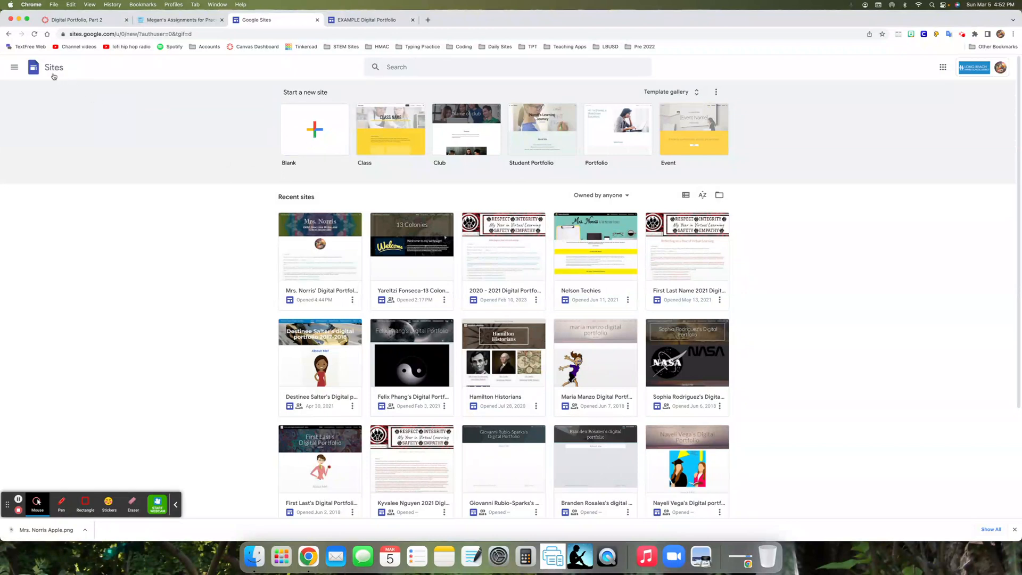
left_click(316, 144)
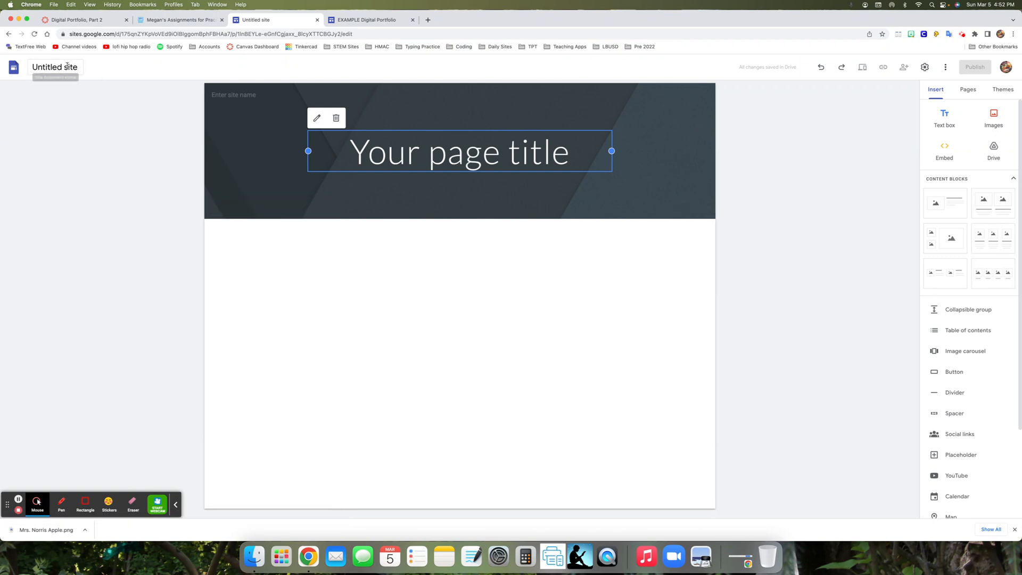
Name the site document "First Name's Digital Portfolio"
double_click(58, 65)
left_click_drag(59, 65, 79, 66)
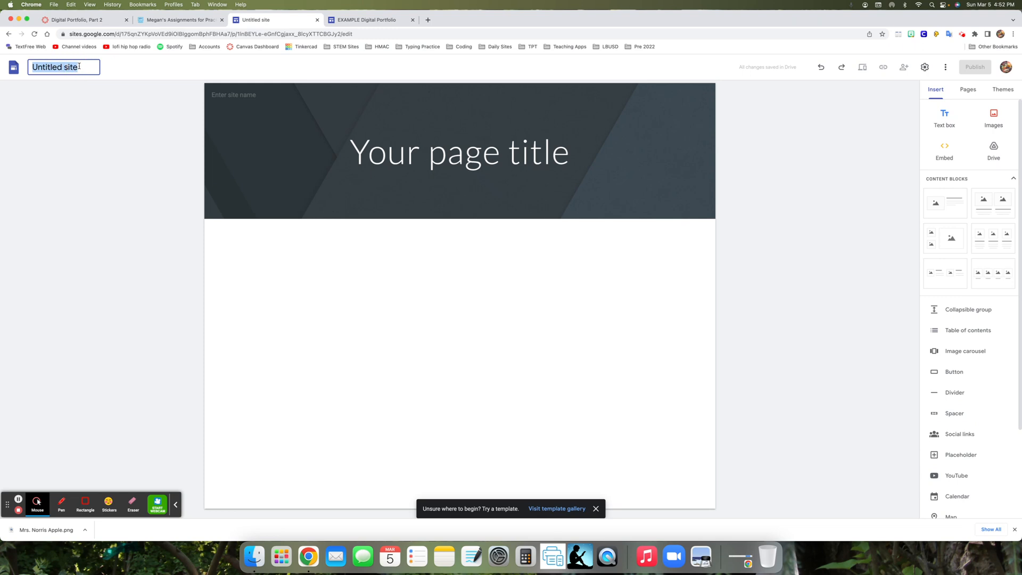
type("First Name's Digital Portfolio")
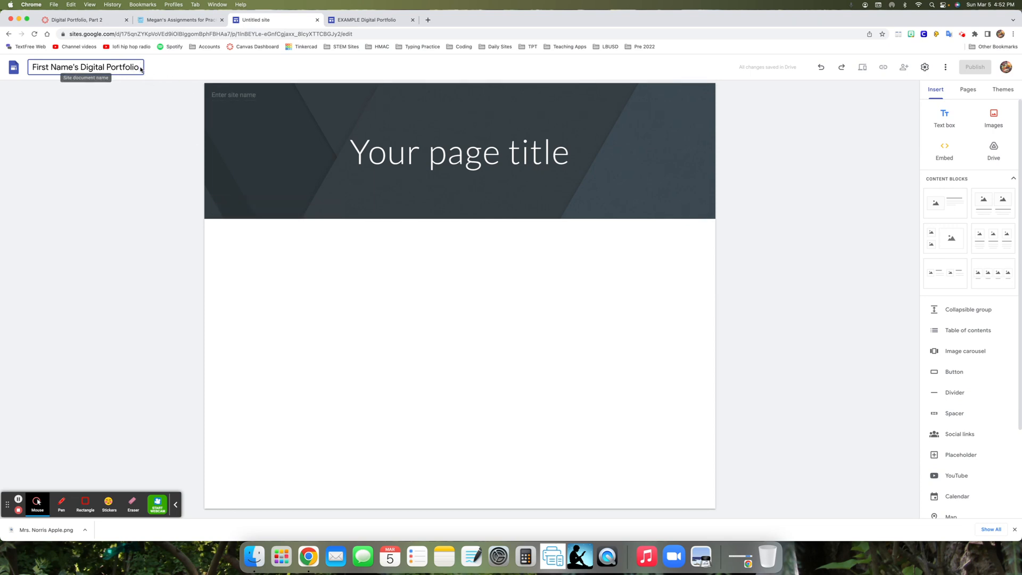
key("Return")
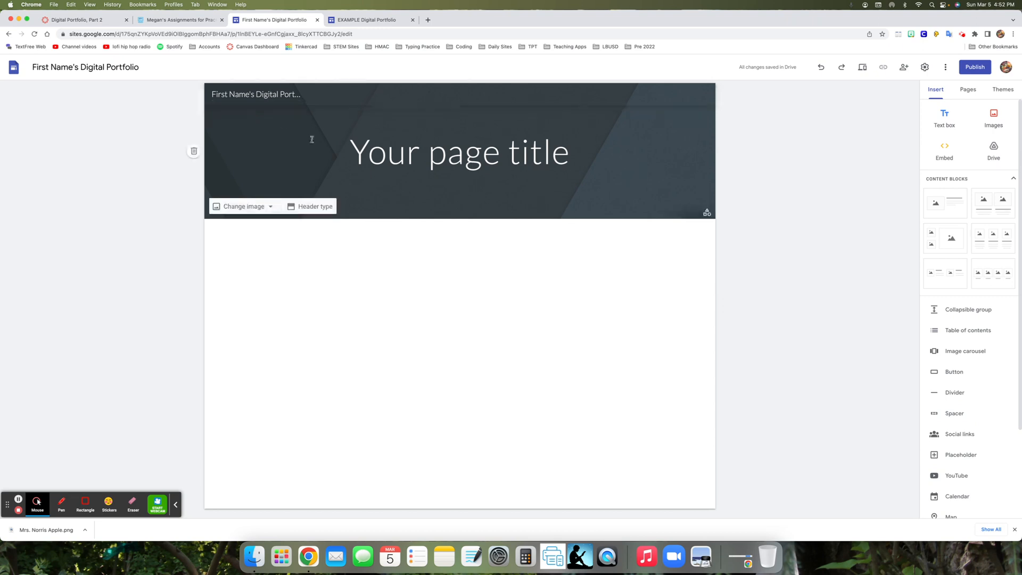
Replace the header's placeholder page title with "First Last Name"
left_click(437, 155)
double_click(436, 155)
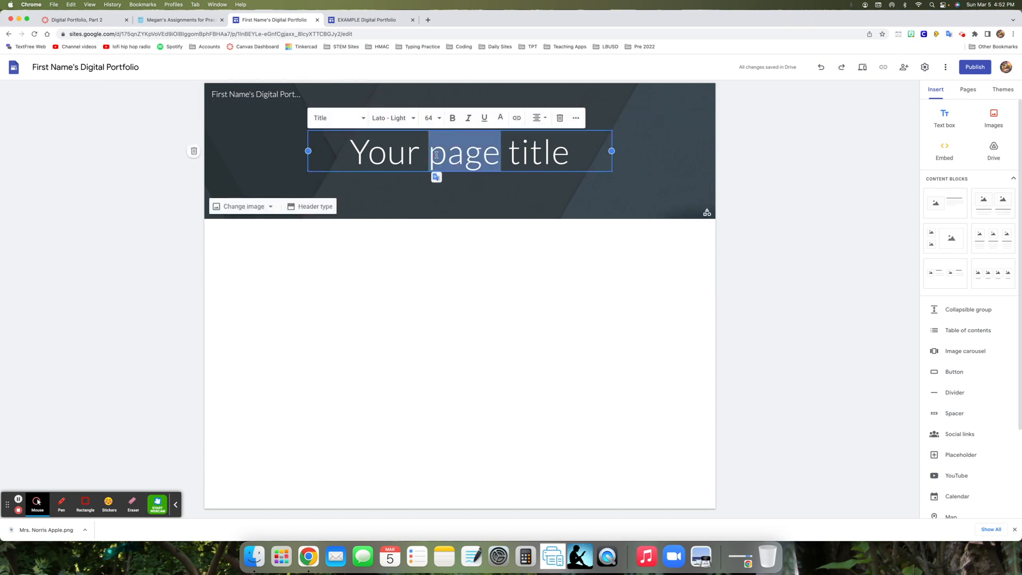
triple_click(437, 155)
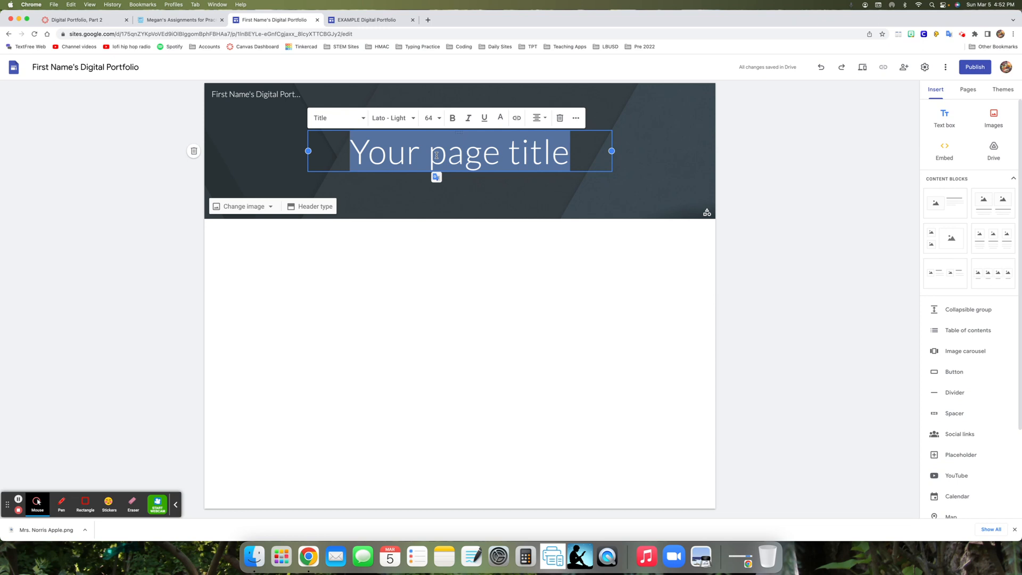
type("Firs")
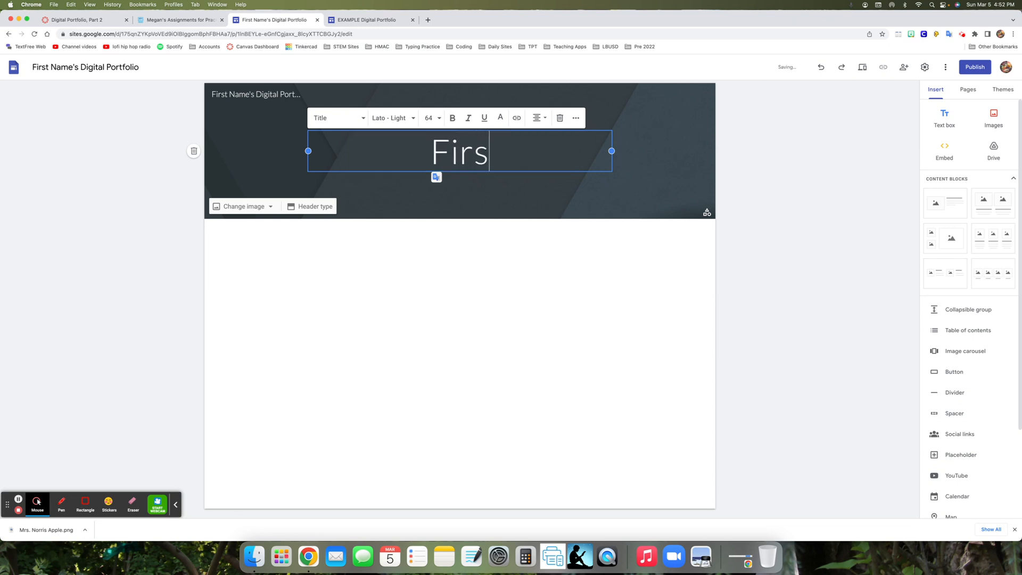
type("t Last Name")
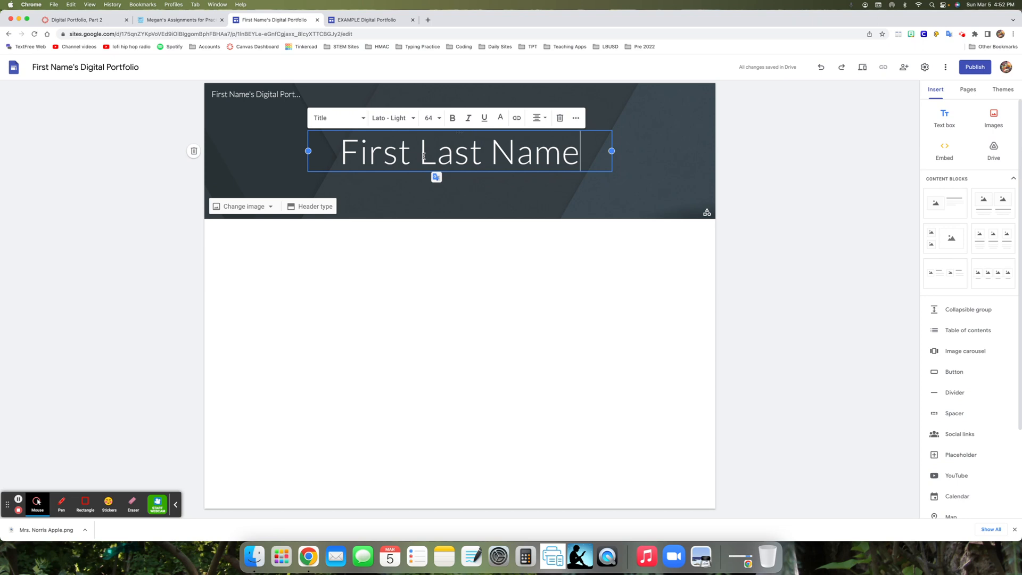
Add a centred second line reading "HMAC Digital Portfolio" below the page title
key("Return")
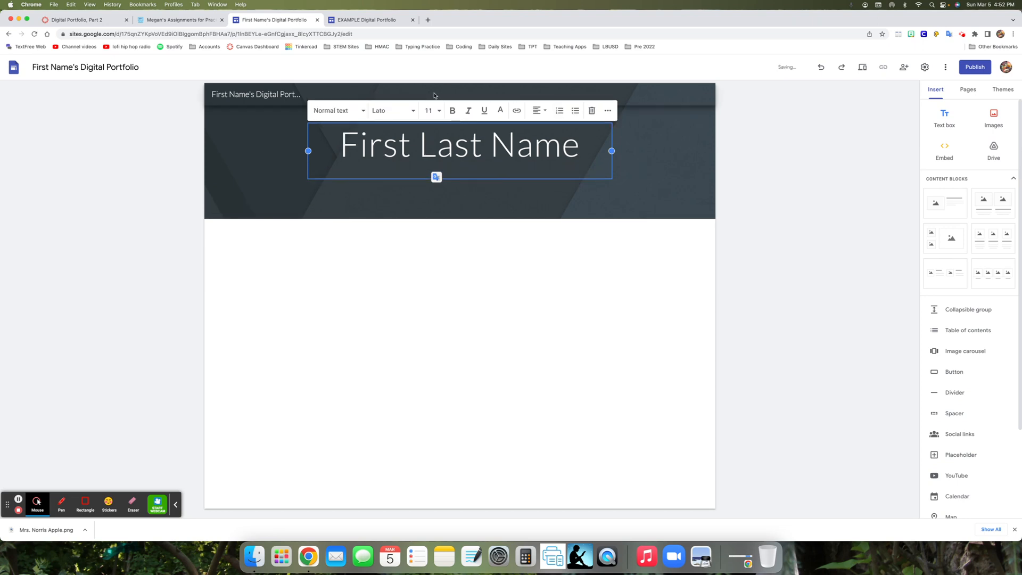
left_click(538, 111)
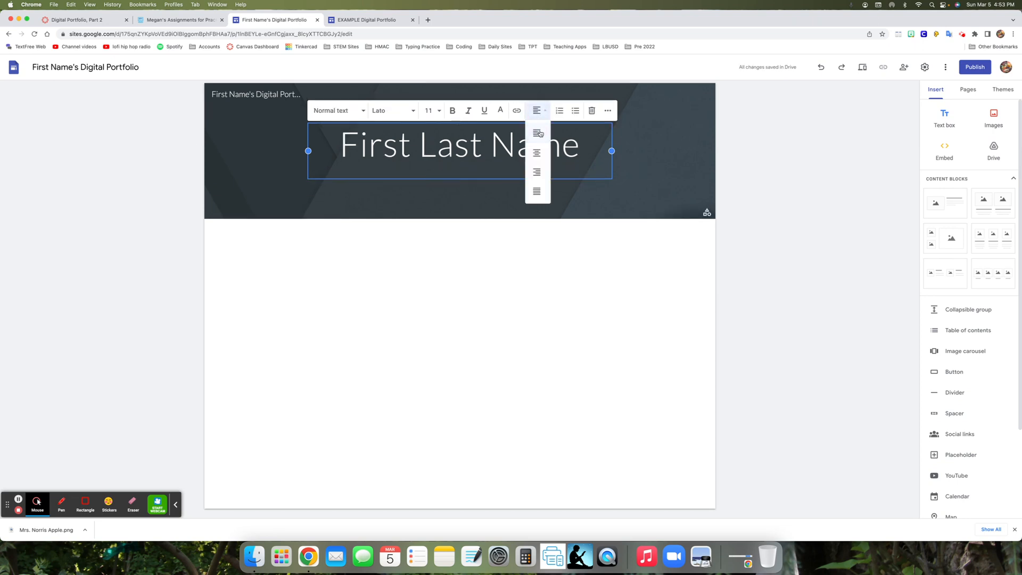
left_click(538, 152)
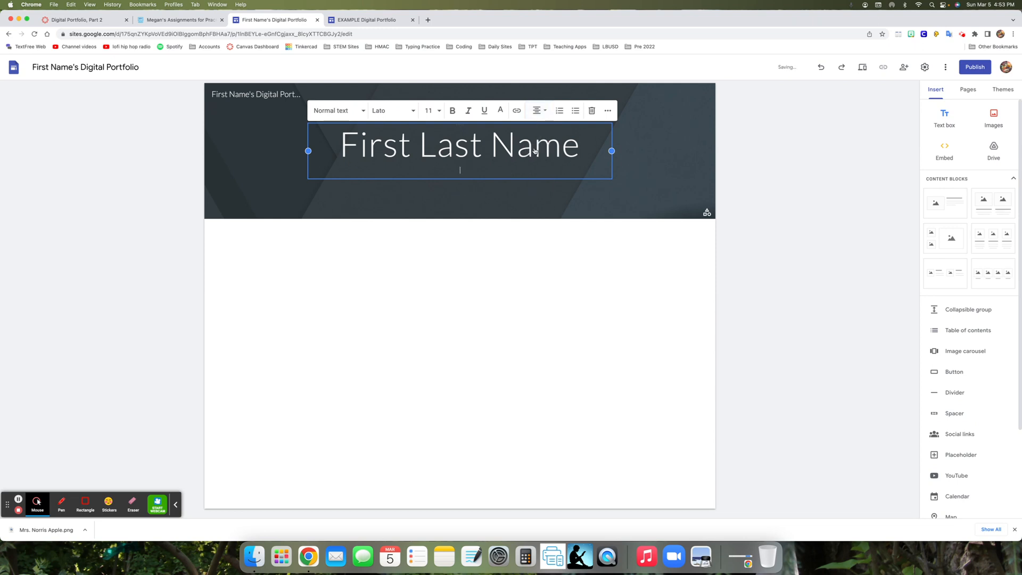
left_click(541, 111)
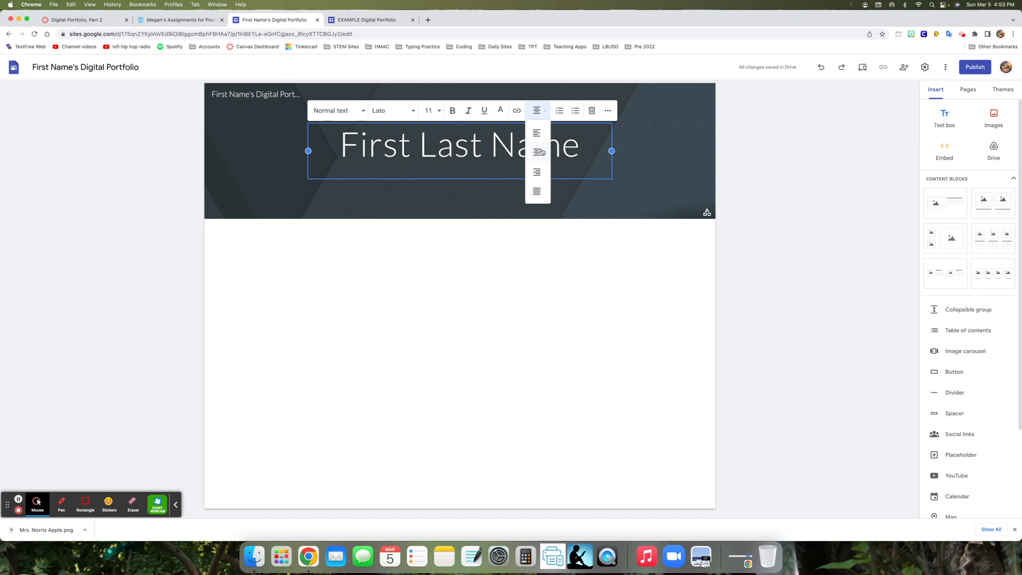
left_click(449, 165)
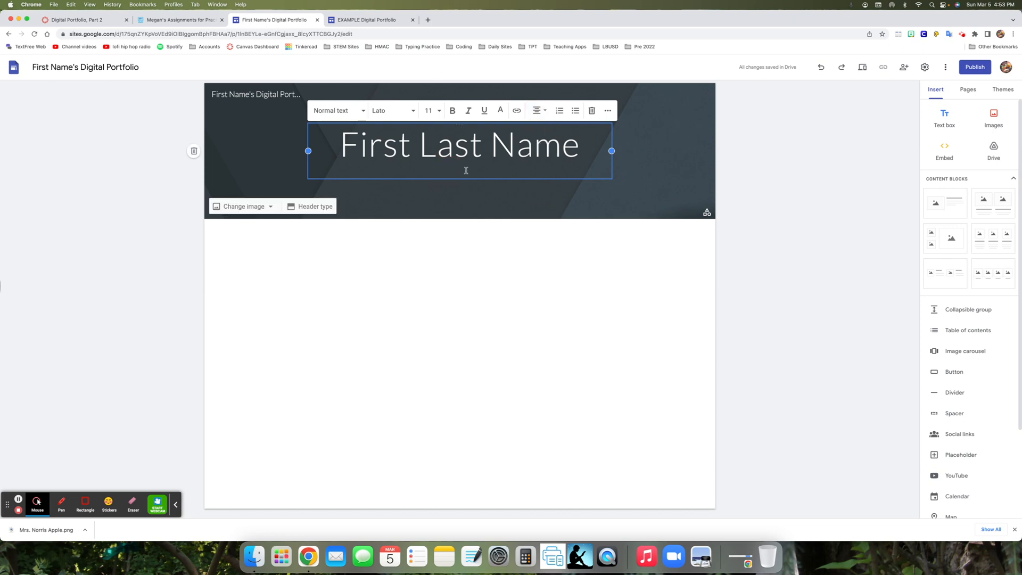
type("HMAC Digital Portfolio")
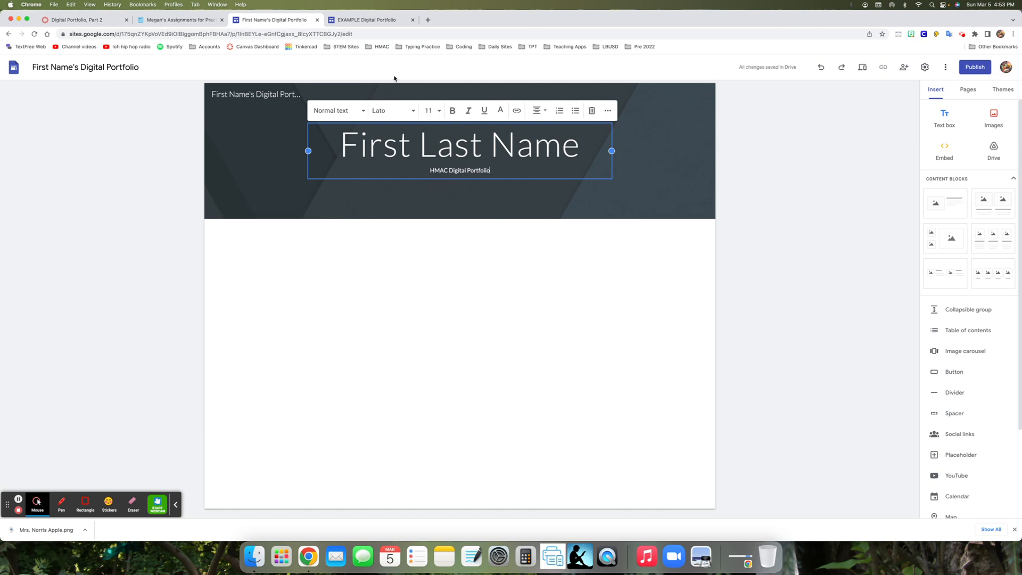
View the All About Me page of the example digital portfolio, and return to the new site
left_click(375, 21)
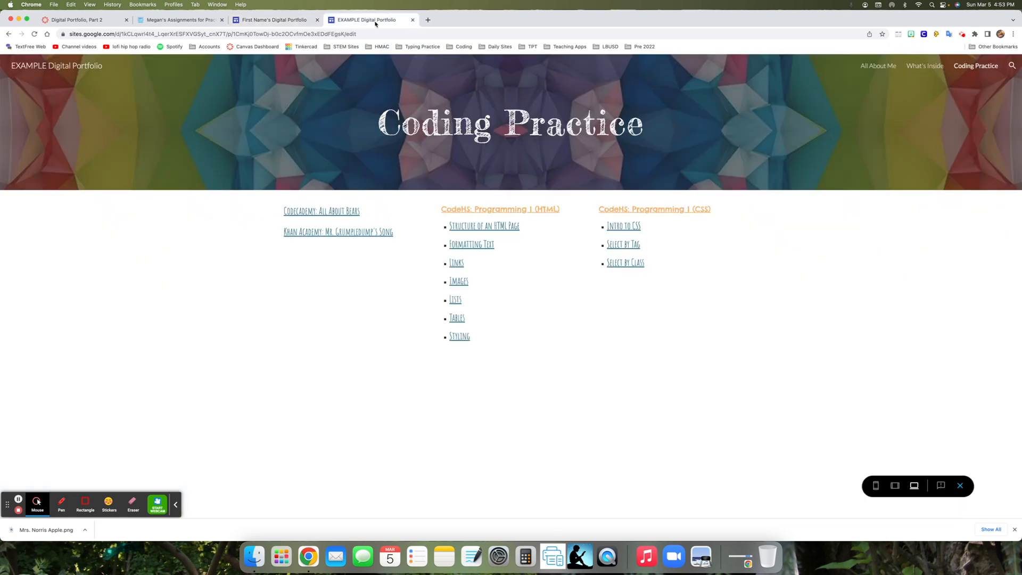
left_click(885, 67)
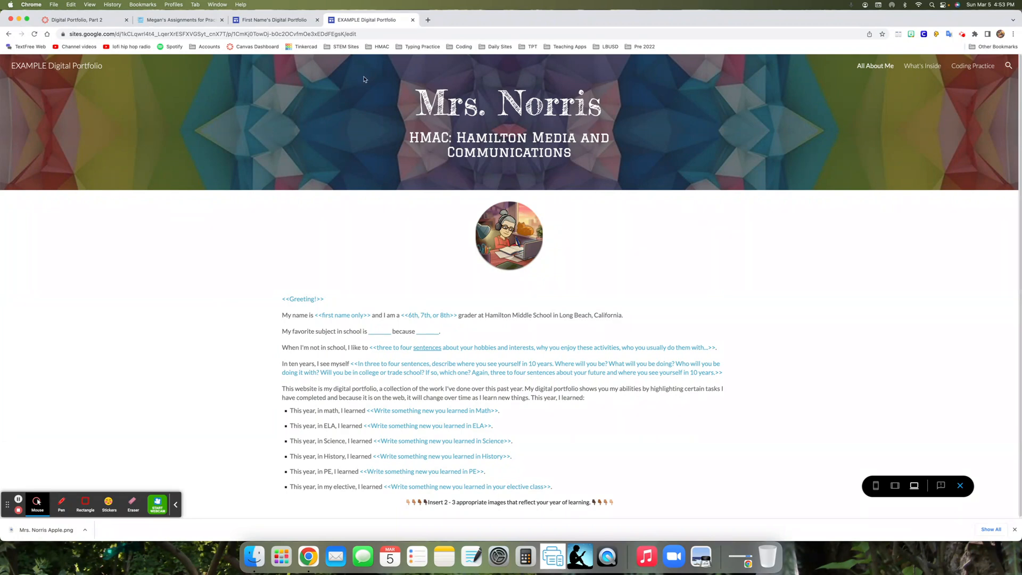
left_click(298, 20)
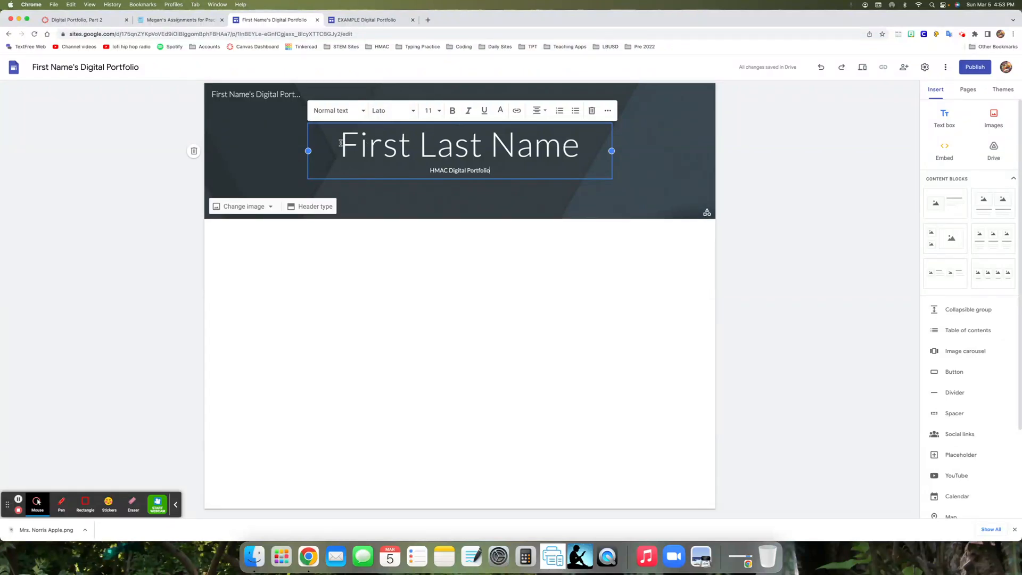
Change the font of the "First Last Name" title to Berkshire Swash
left_click_drag(341, 142, 582, 148)
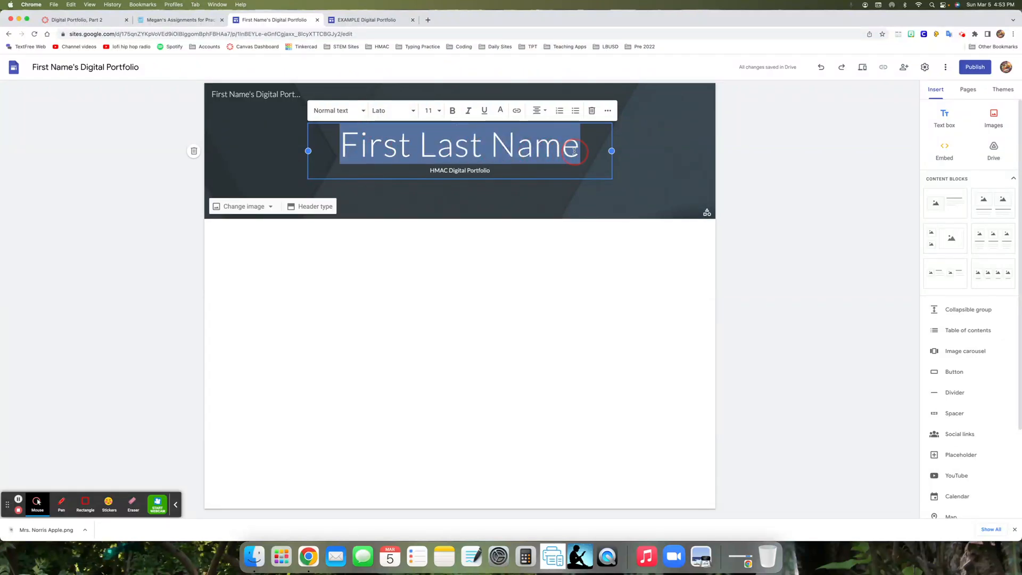
left_click(412, 111)
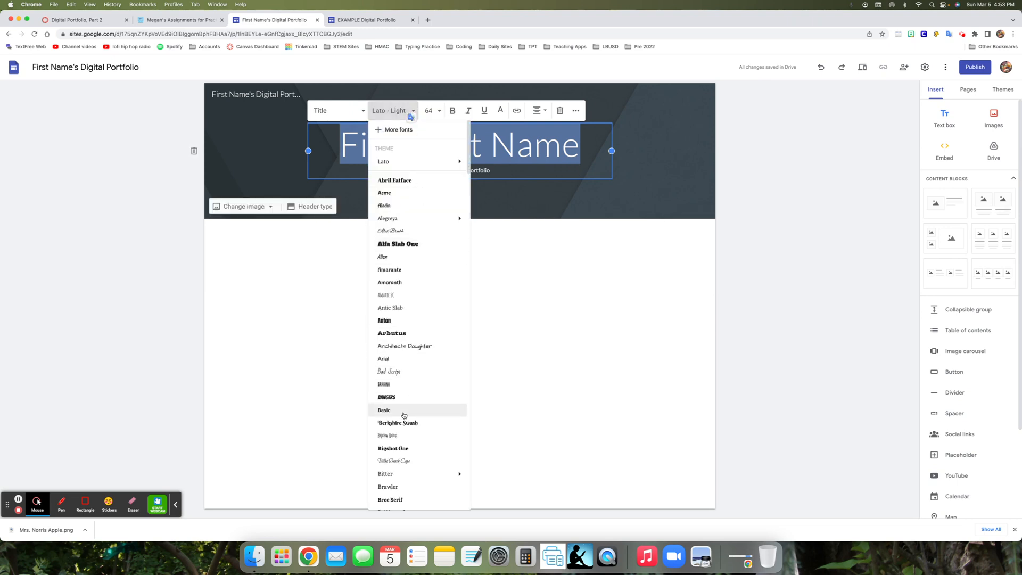
left_click(406, 423)
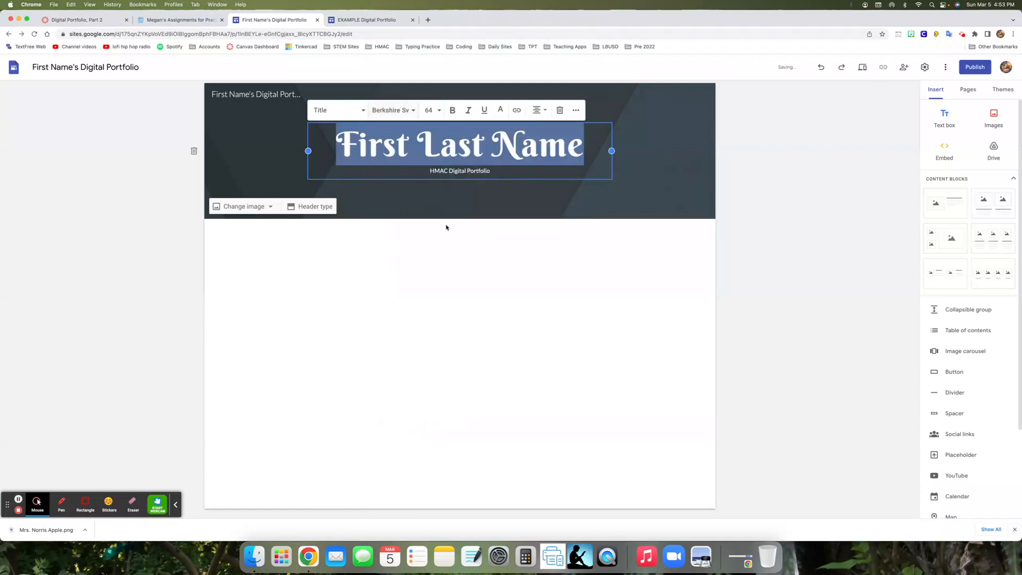
Format the "HMAC Digital Portfolio" subtitle in the Bangers font at size 30
left_click_drag(429, 171, 492, 175)
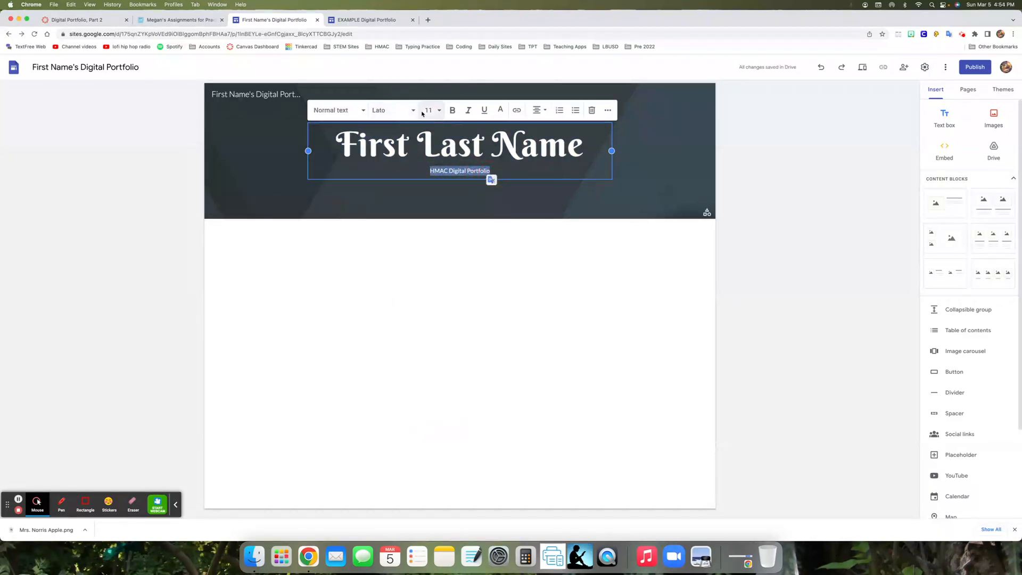
left_click(439, 111)
left_click(429, 247)
left_click_drag(410, 171, 507, 173)
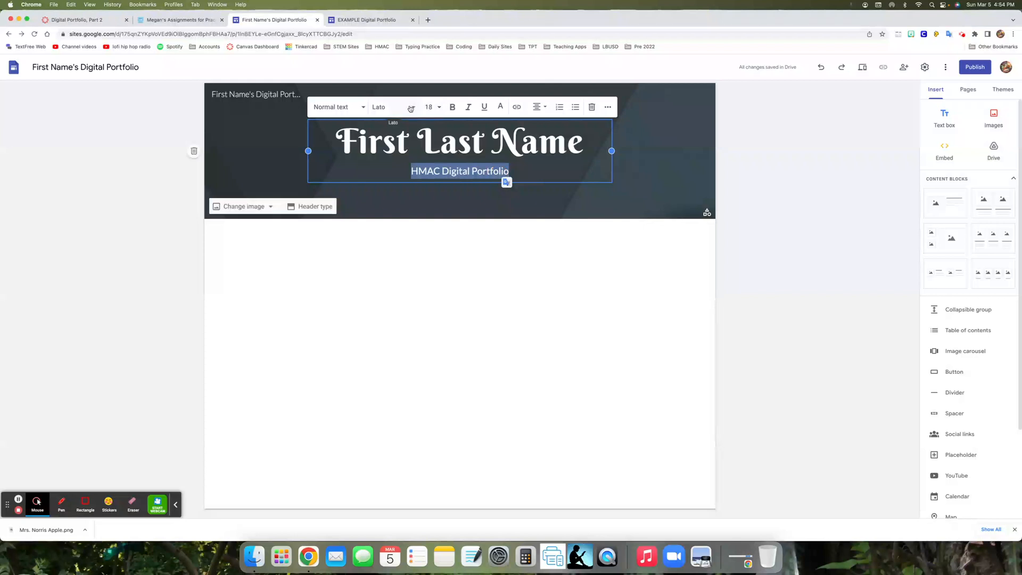
left_click(415, 107)
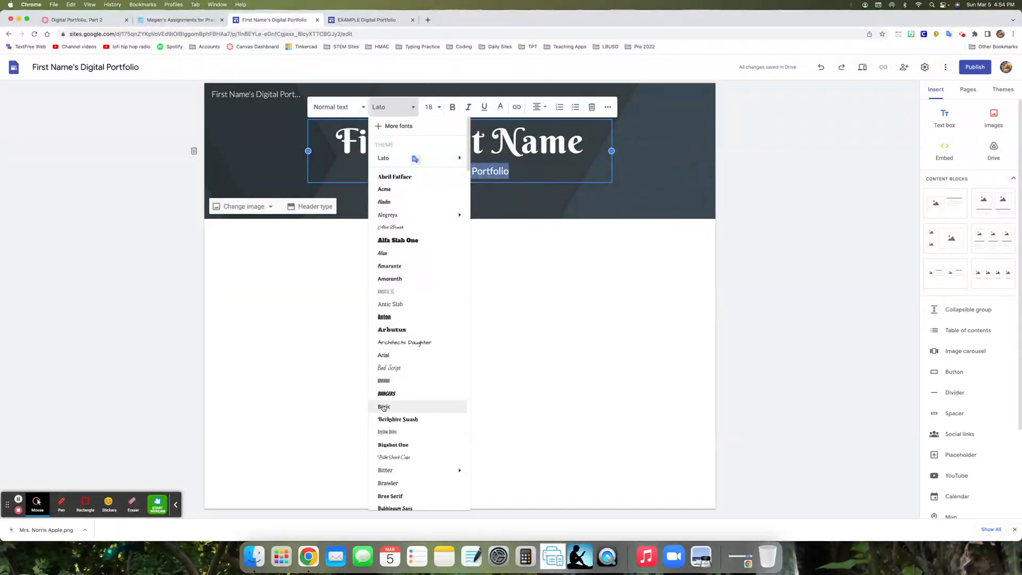
left_click(386, 397)
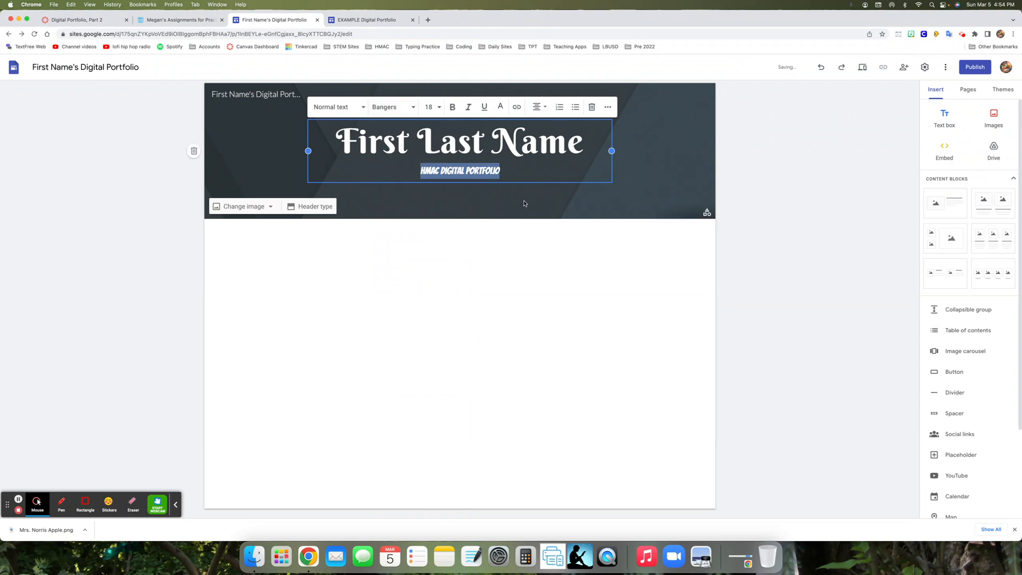
left_click(440, 108)
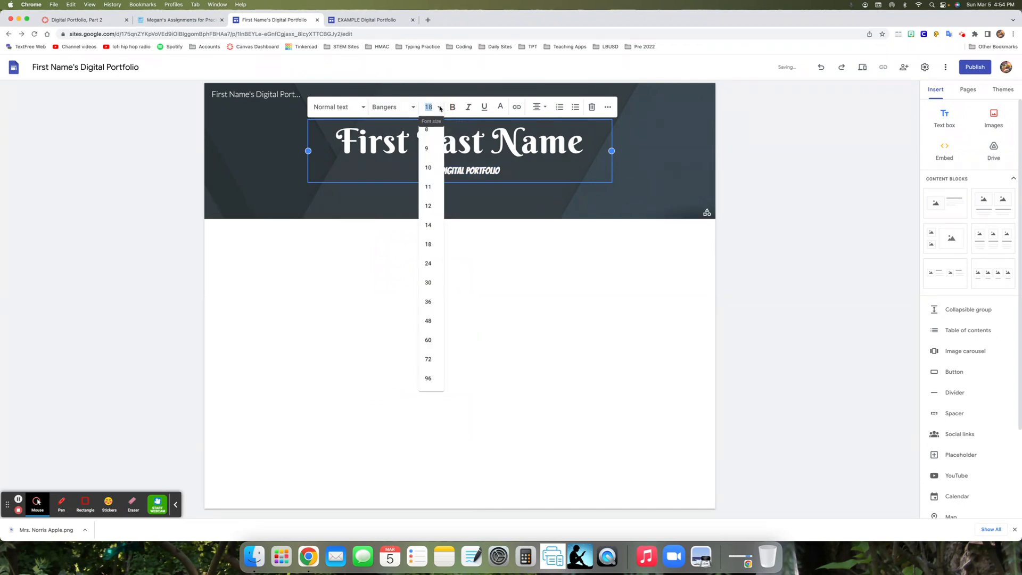
left_click(428, 282)
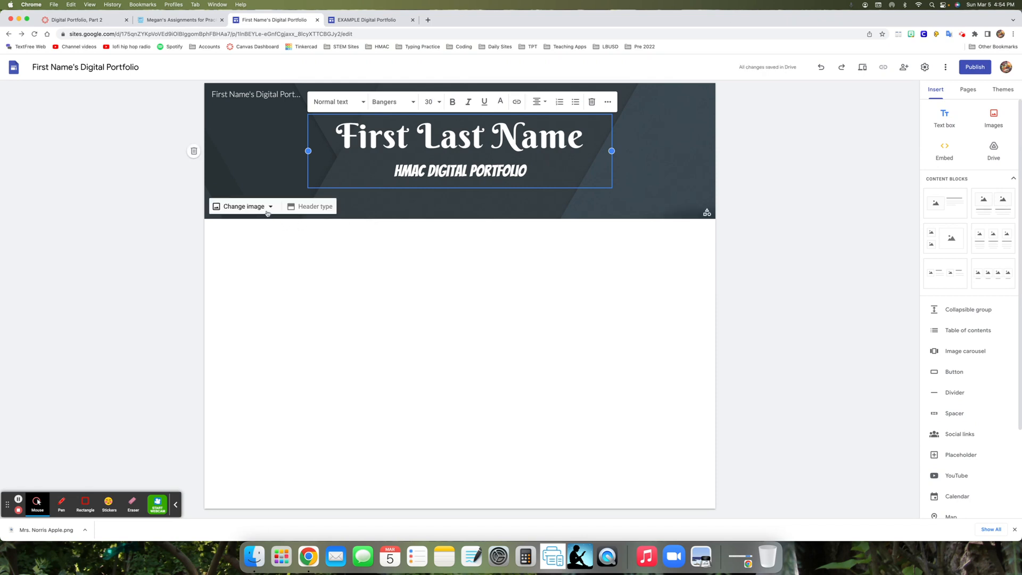
Change the header background to the gallery image of a laptop, coffee cup and notebook on a wooden desk
left_click(270, 207)
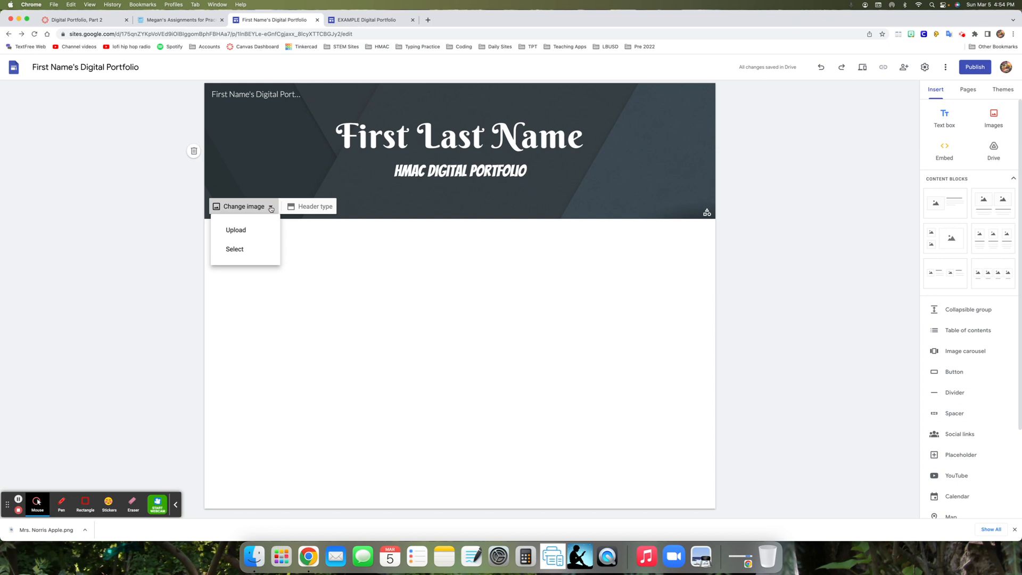
left_click(250, 248)
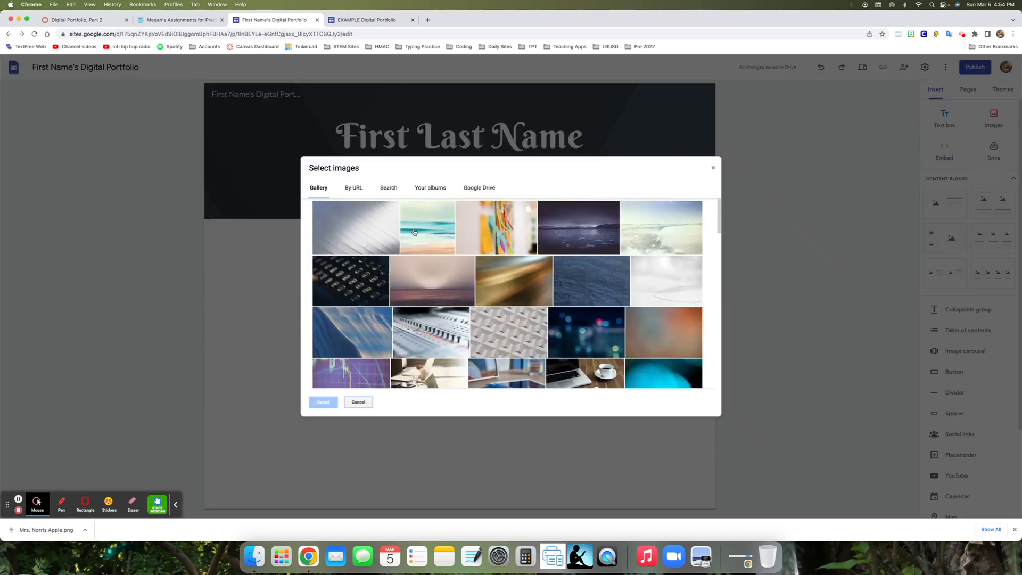
scroll(602, 360, "down", 1)
left_click(606, 357)
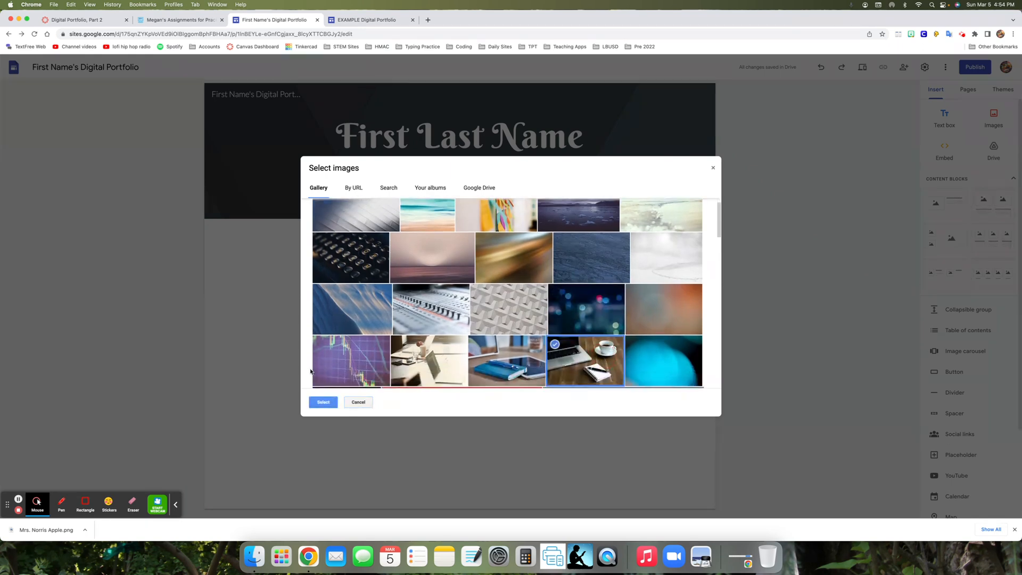
left_click(323, 402)
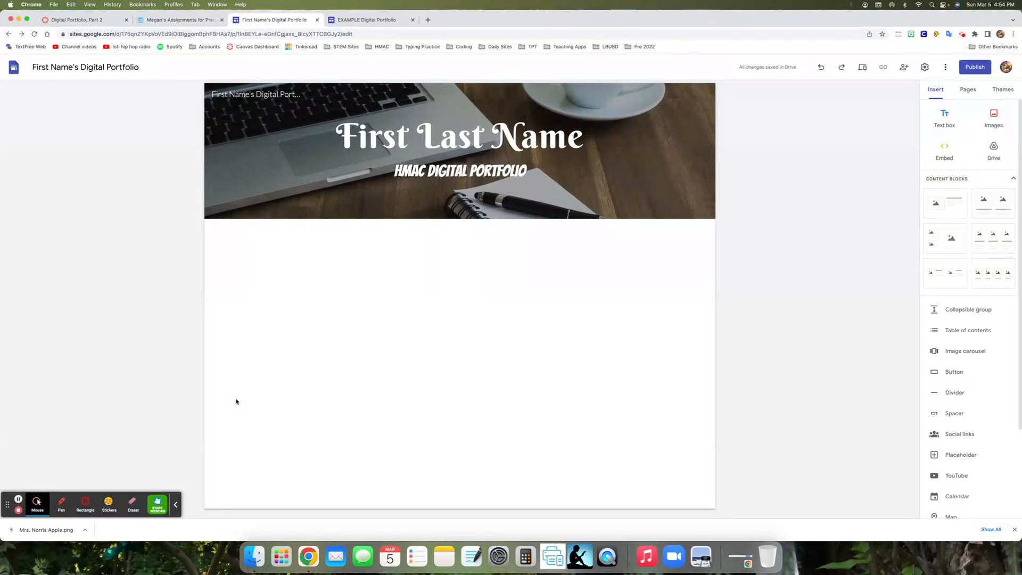
Publish the site at the web address first-names-digital-portfolio
left_click(978, 72)
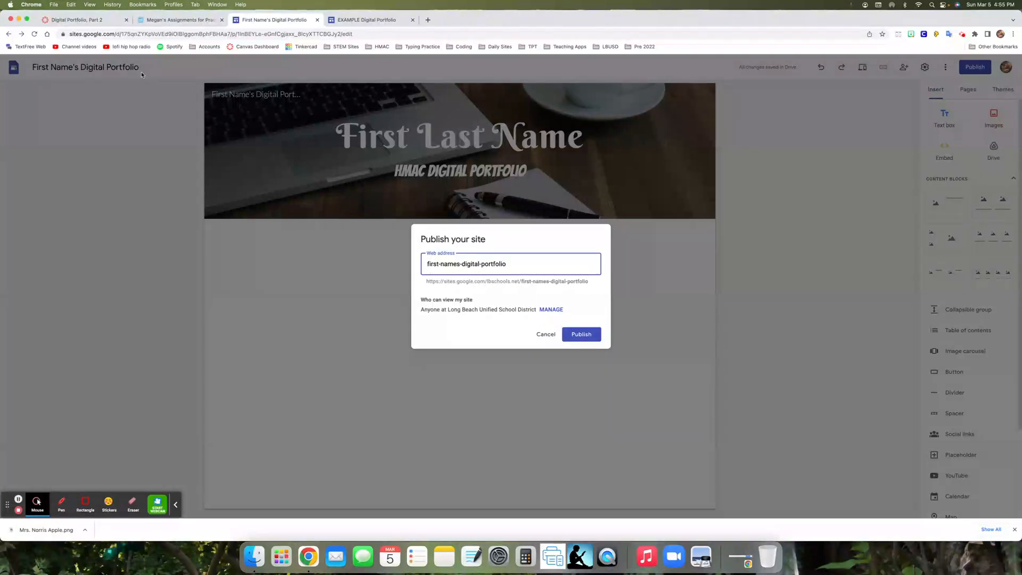
left_click(584, 335)
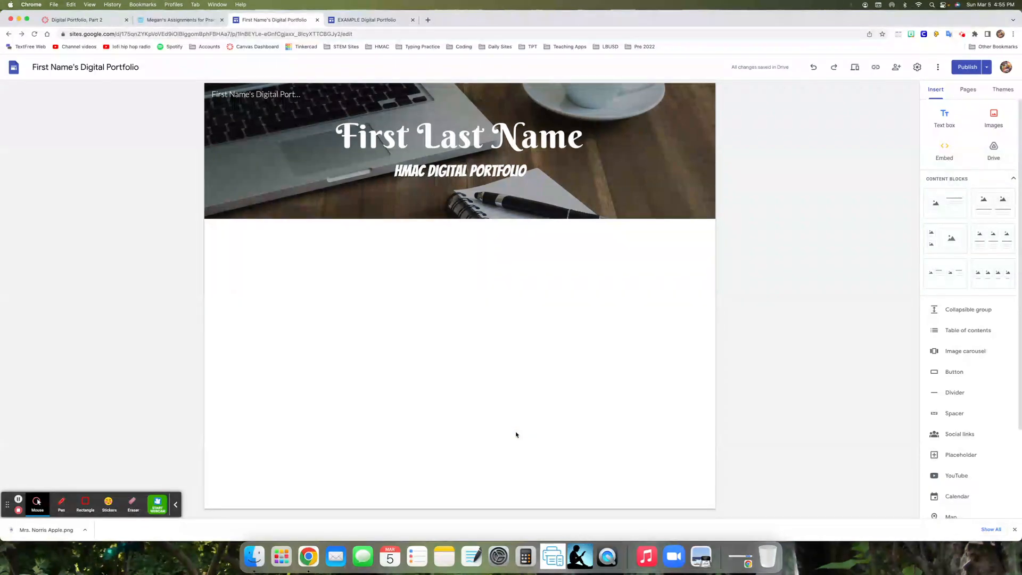
Check the example portfolio, and upload the red apple avatar PNG from the Desktop folder onto the page below the header
left_click(357, 21)
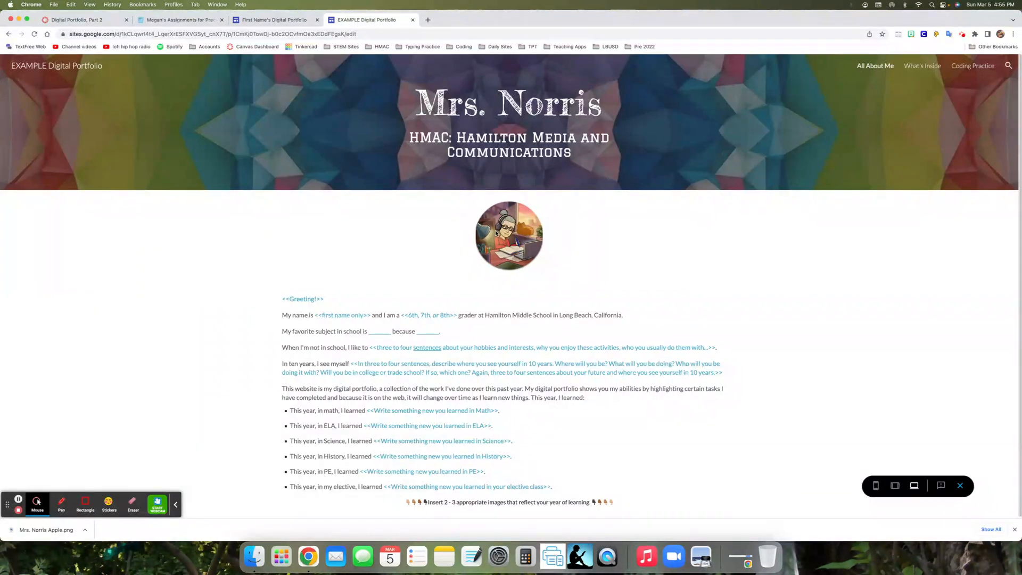
left_click(296, 21)
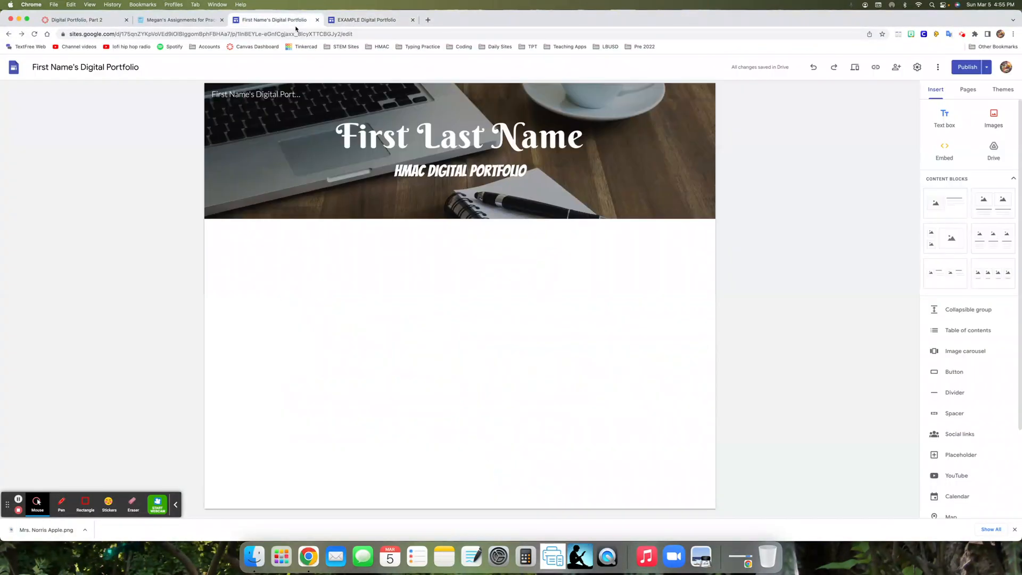
left_click(993, 117)
left_click(993, 145)
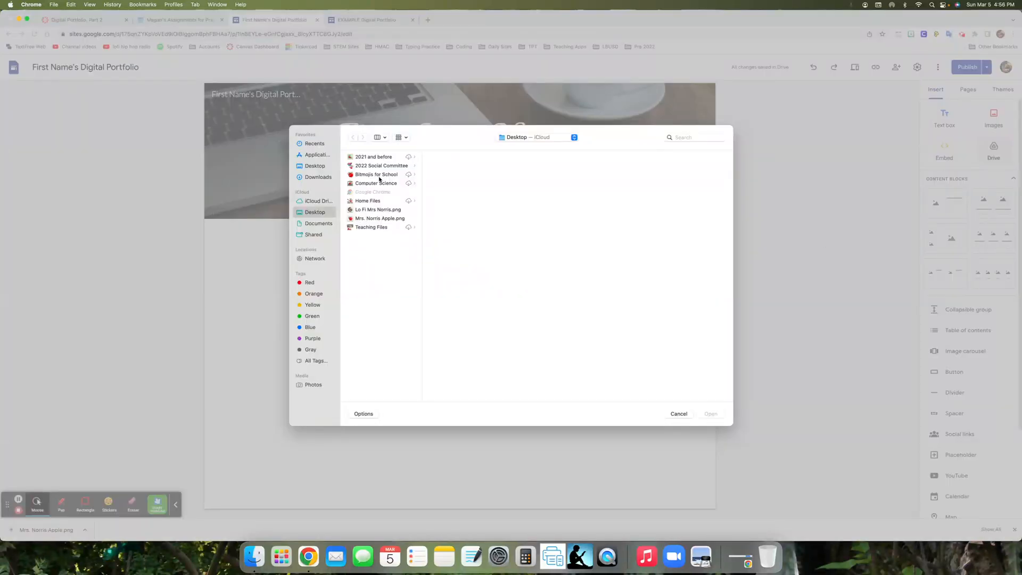
left_click(378, 218)
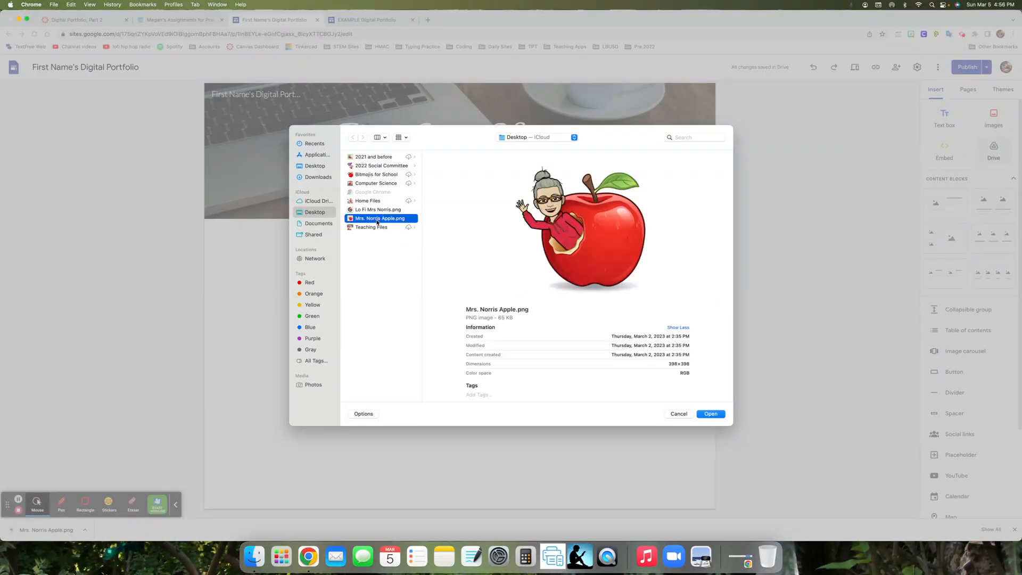
left_click(710, 415)
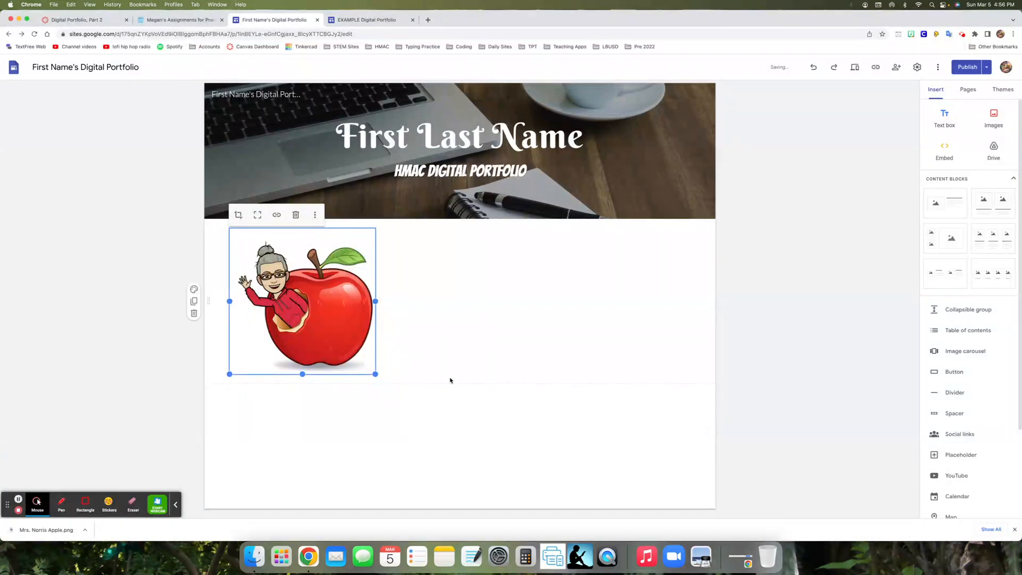
Move the apple avatar image to the middle column below the header and shrink it to a small centered picture
left_click_drag(375, 373, 444, 301)
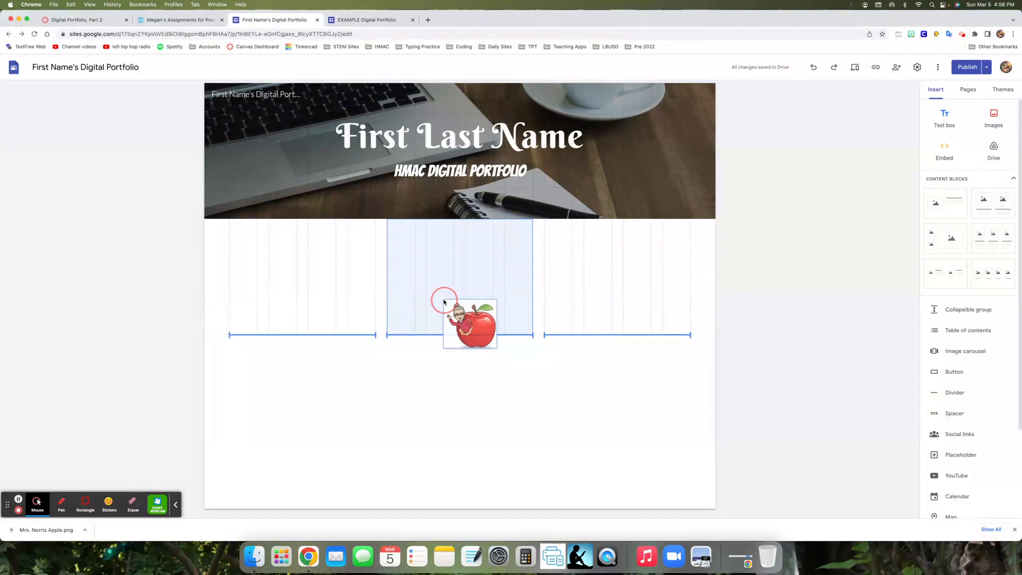
left_click_drag(444, 302, 444, 302)
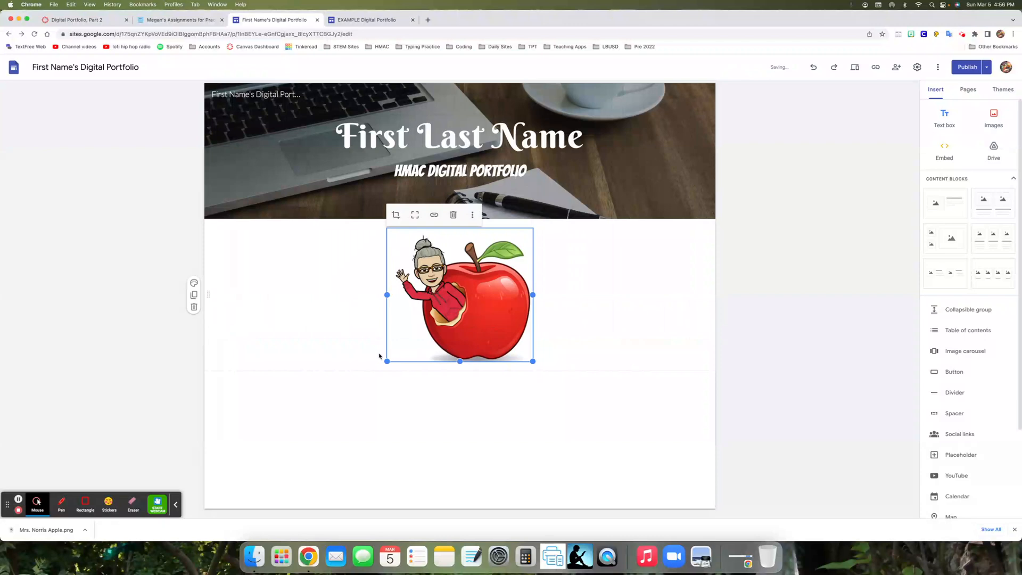
left_click_drag(387, 361, 430, 336)
left_click_drag(470, 303, 474, 301)
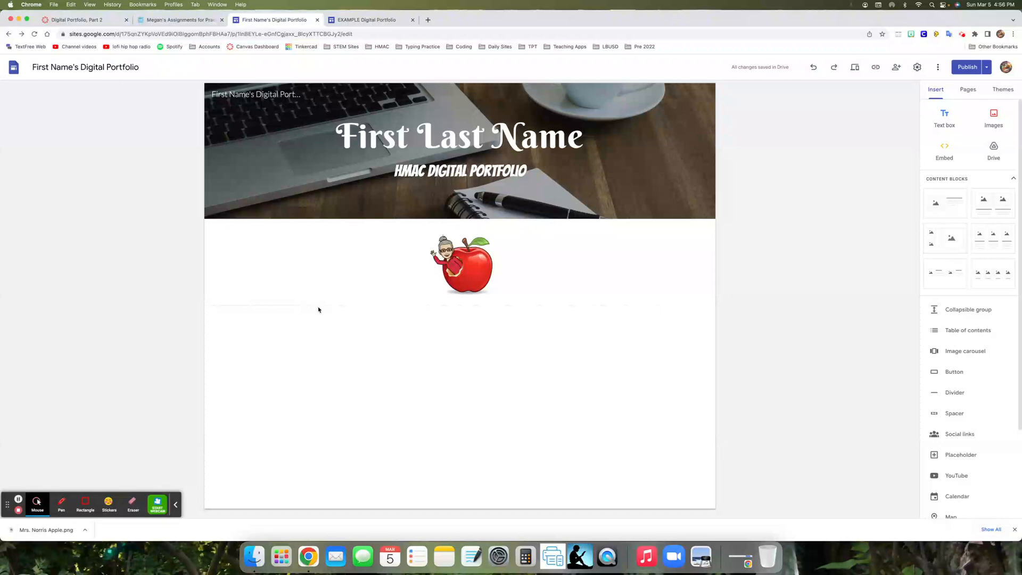
Publish the site update that adds the apple avatar image
left_click(964, 69)
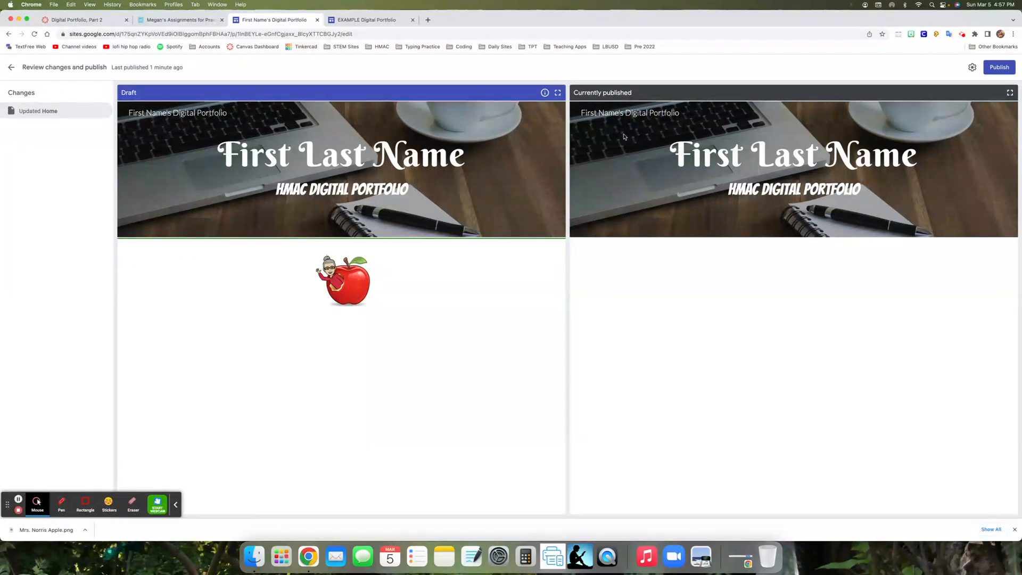
left_click(1007, 70)
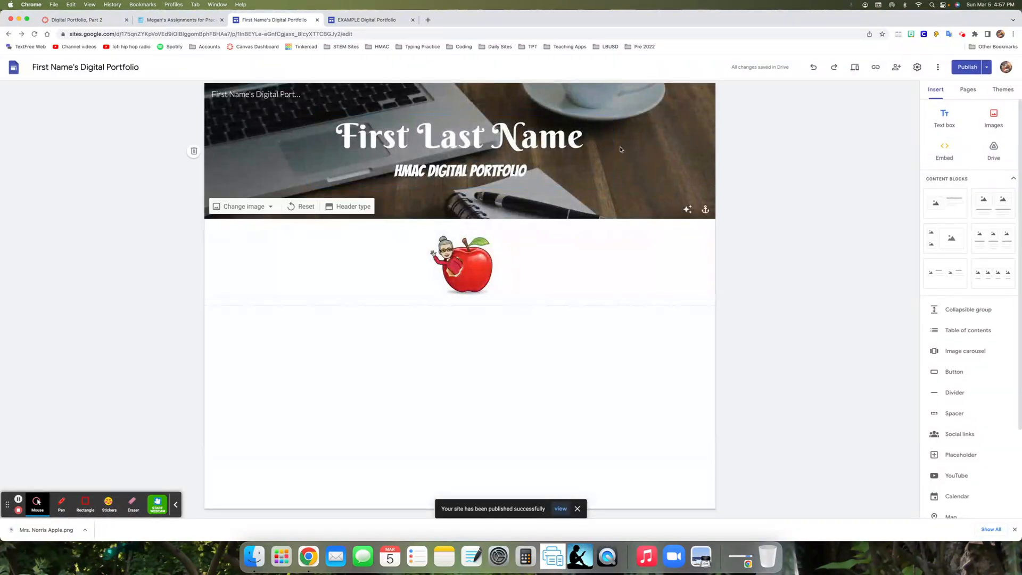
Check the Digital Portfolio, Part 2 assignment and insert an empty text box below the apple avatar
left_click(84, 21)
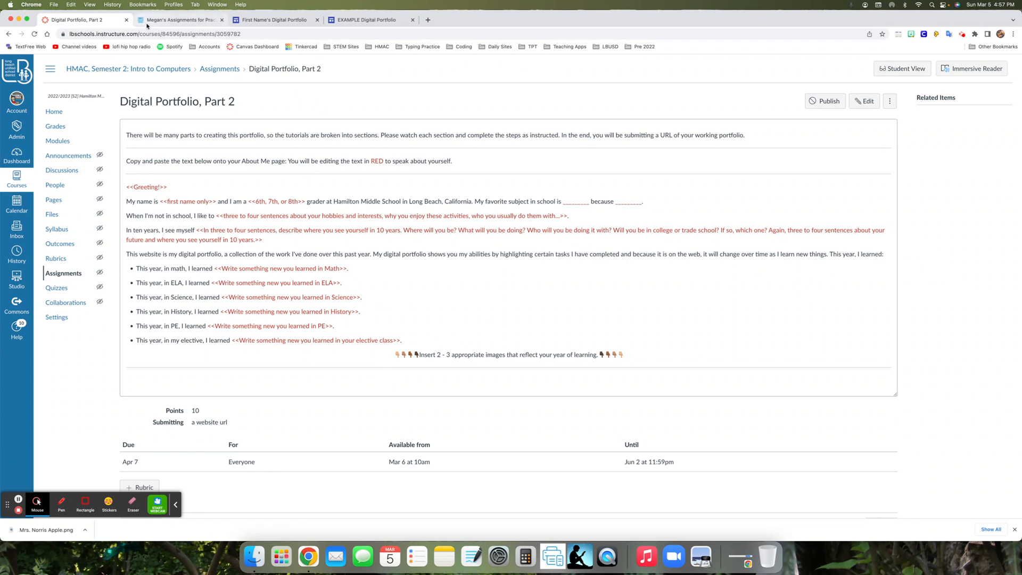
left_click(277, 20)
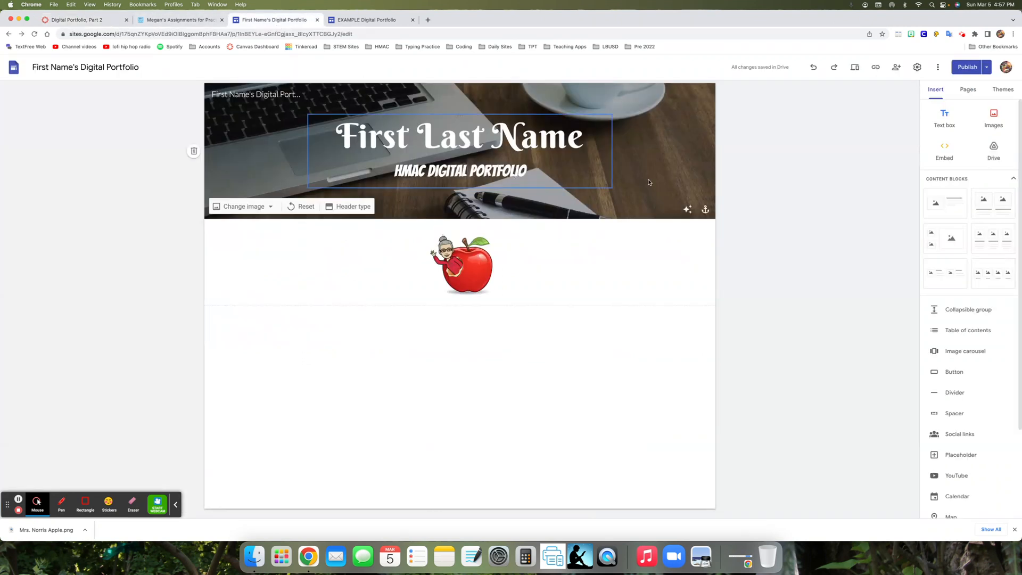
scroll(943, 115, "down", 1)
left_click(944, 117)
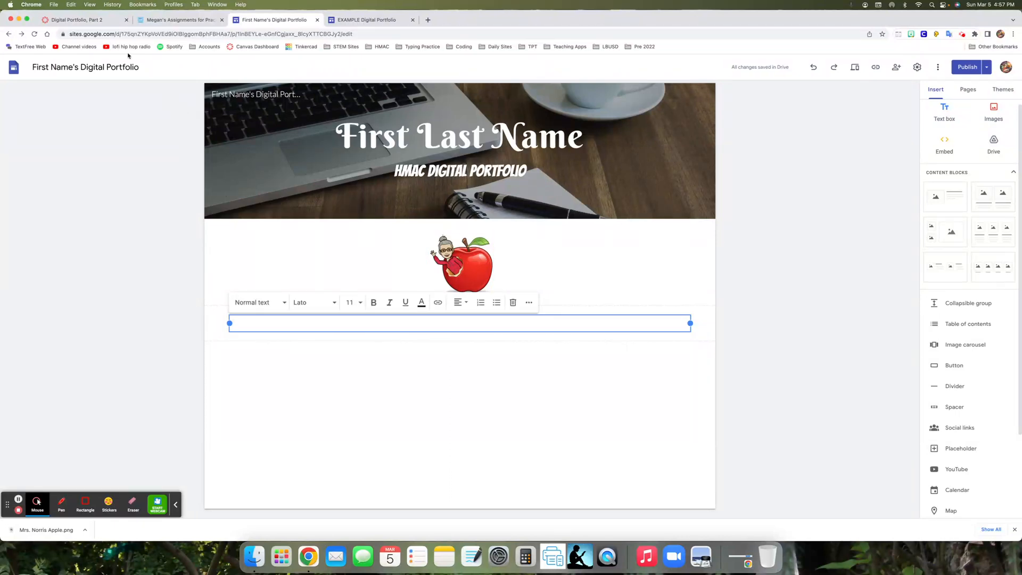
Copy the About Me template, from the greeting through the image reminder, out of the Canvas assignment into the portfolio's text box
left_click(105, 23)
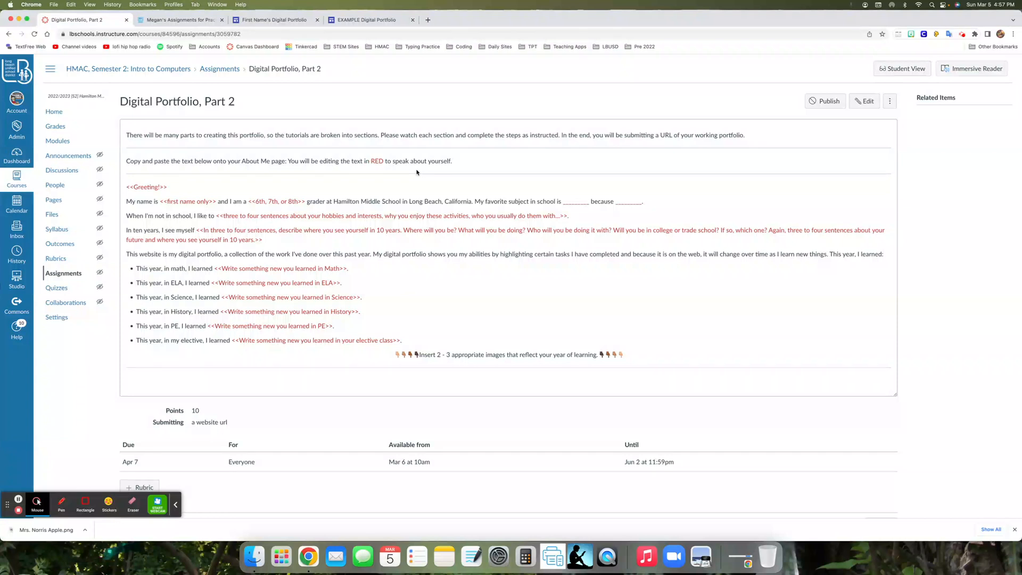
left_click_drag(127, 187, 627, 365)
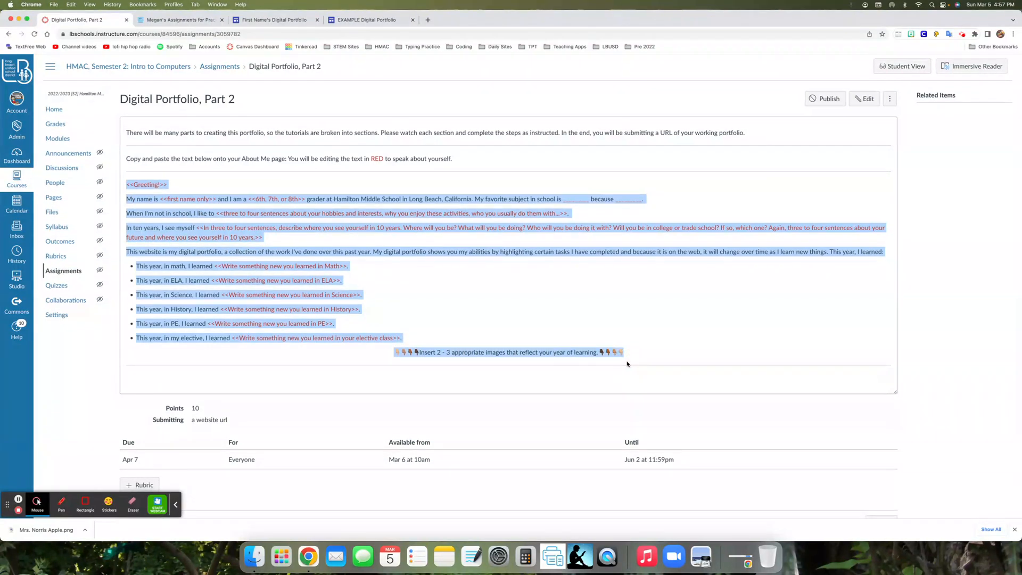
scroll(628, 358, "down", 1)
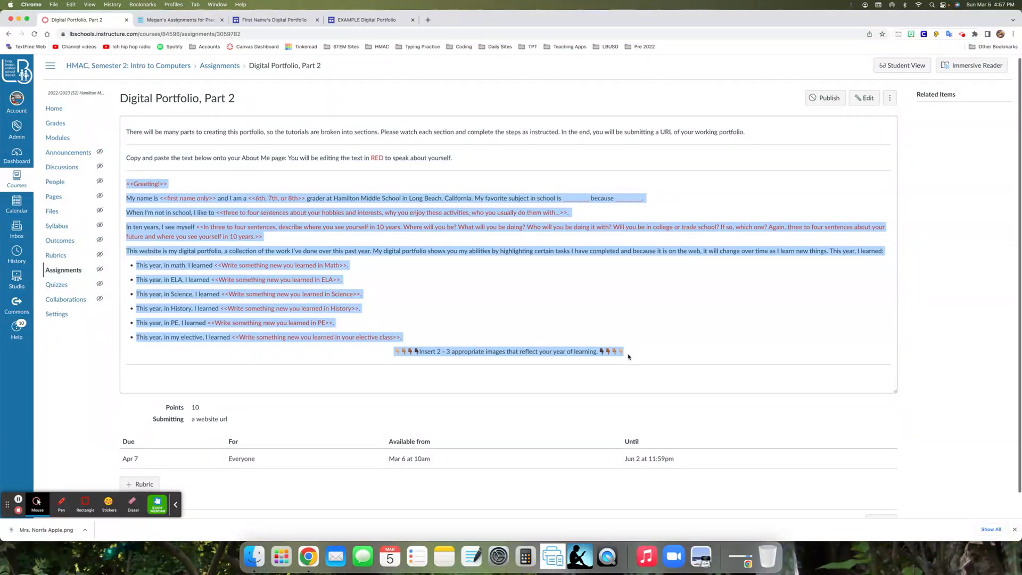
right_click(629, 357)
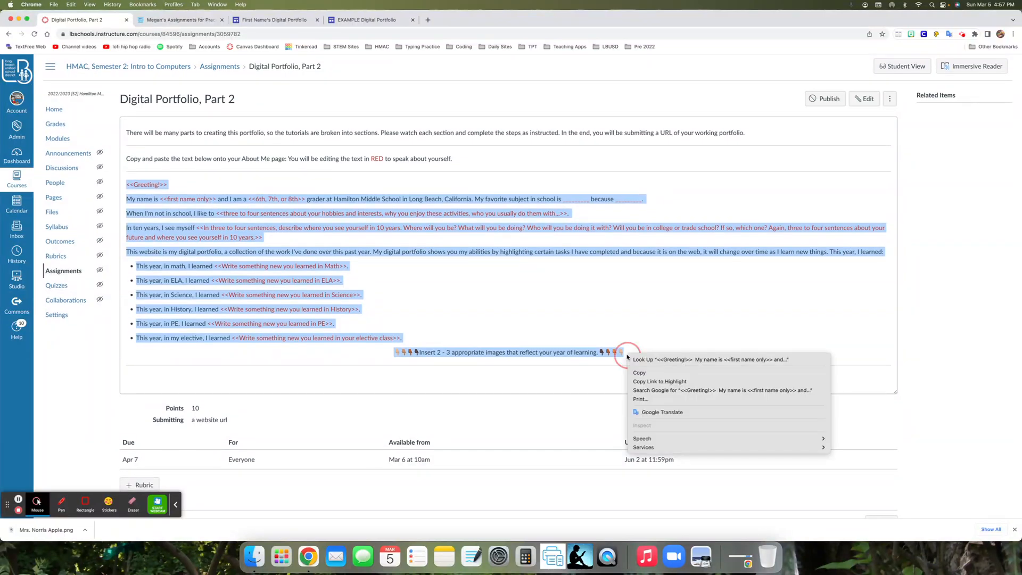
left_click(639, 373)
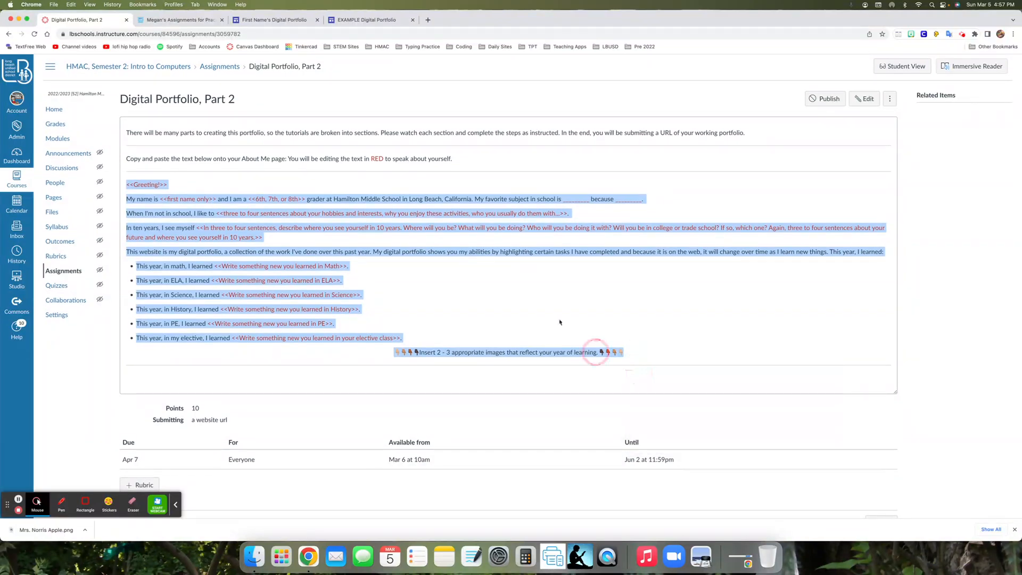
left_click(274, 20)
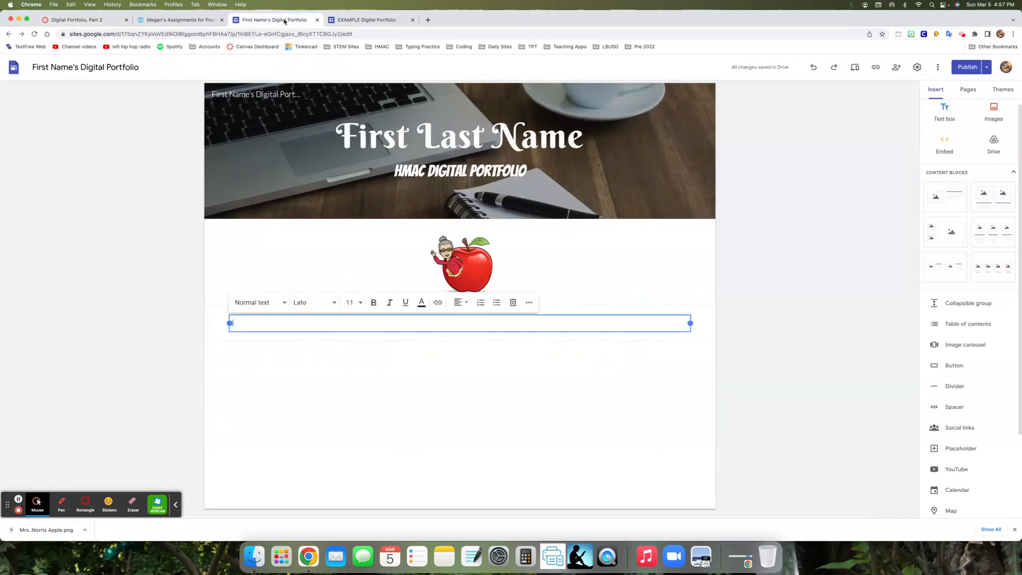
right_click(436, 325)
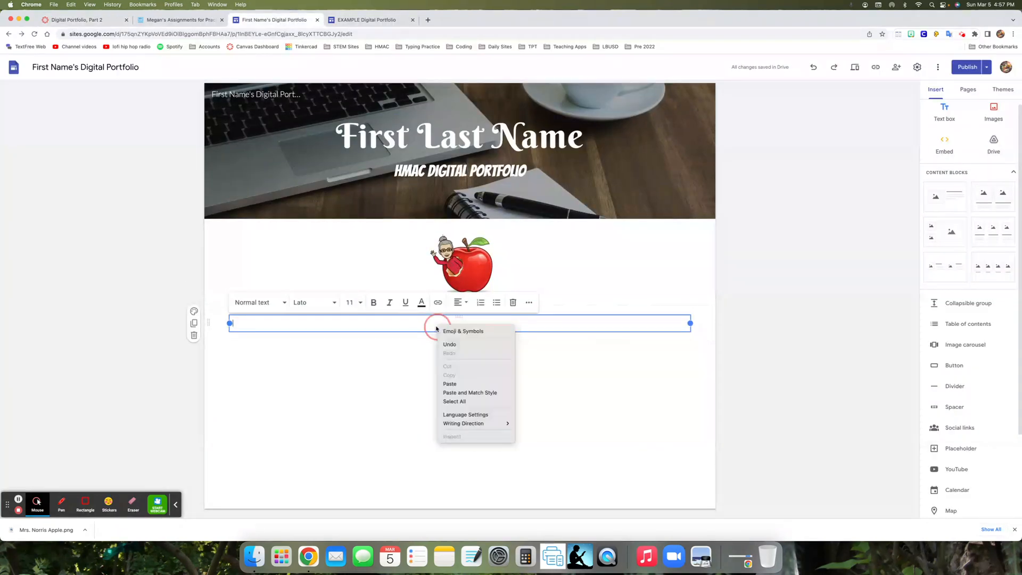
left_click(450, 384)
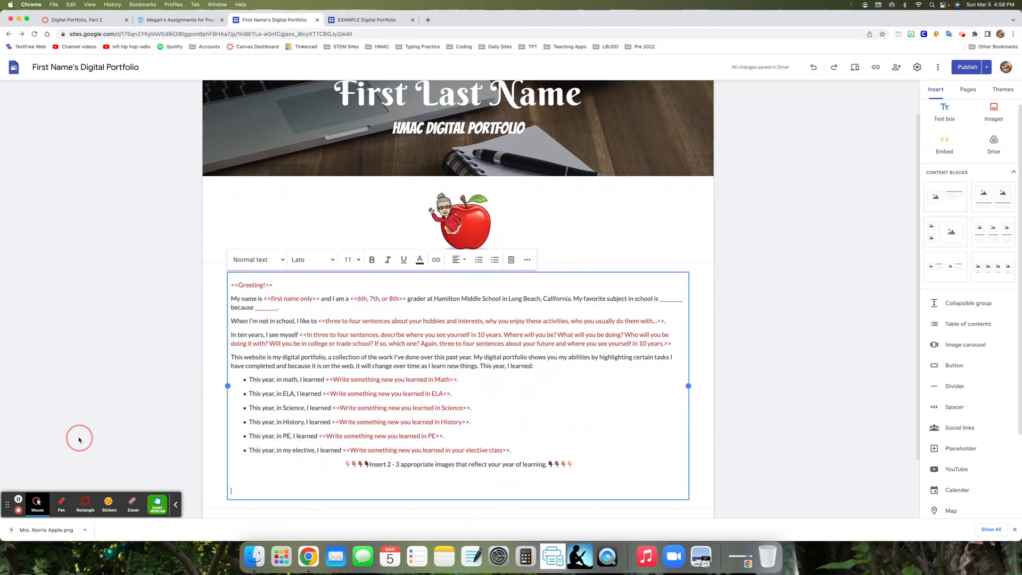
left_click(19, 500)
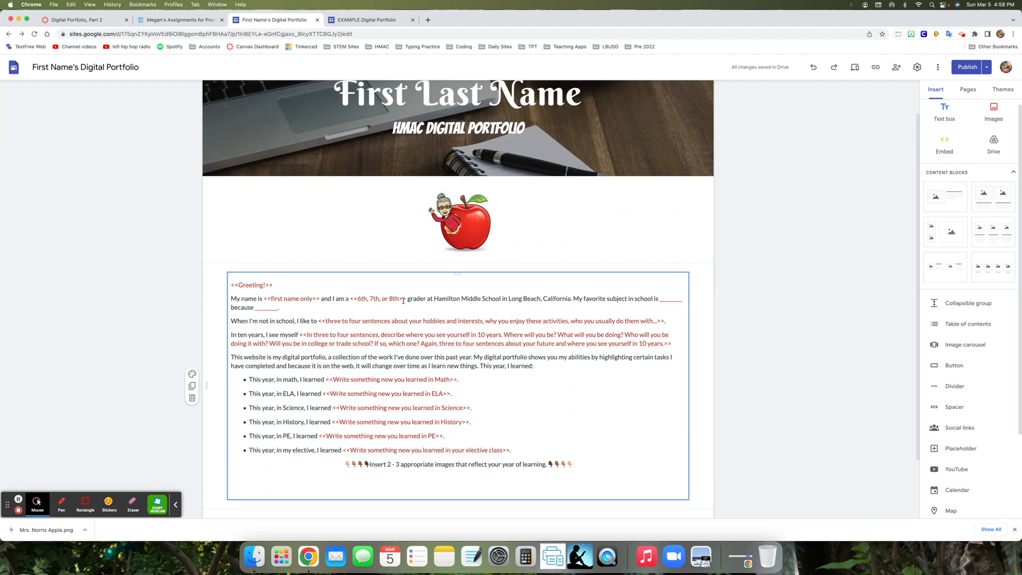
Replace the greeting placeholder with "Welcome to my page!" and the first-name placeholder with "TYPE"
left_click_drag(232, 285, 273, 286)
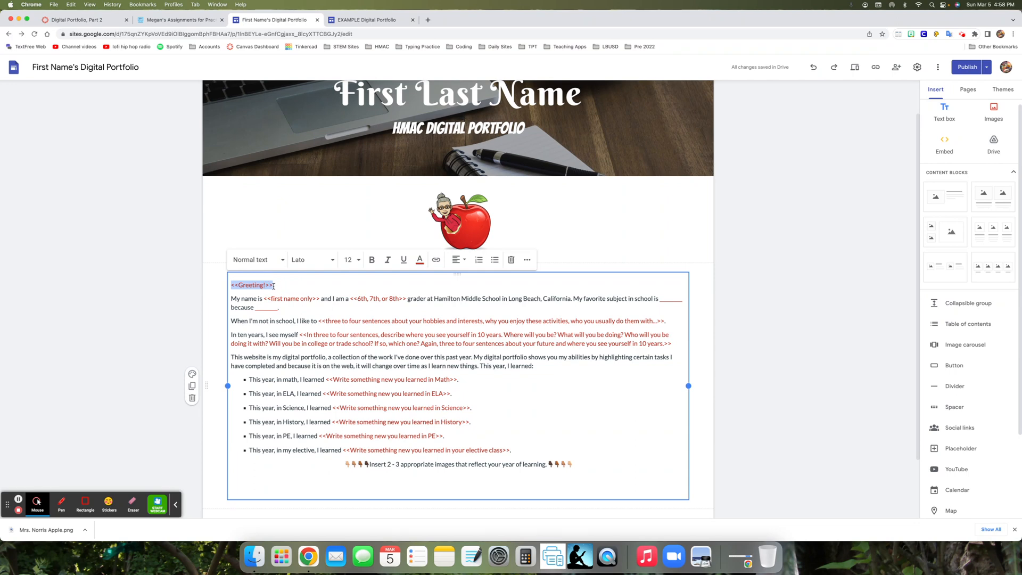
type("Welcome to my page!")
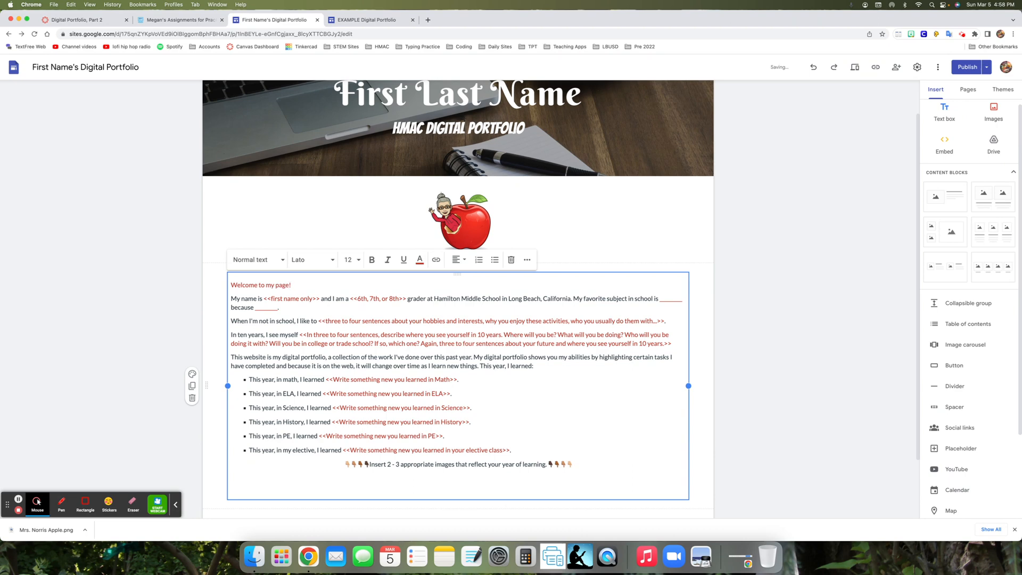
left_click(270, 298)
left_click_drag(264, 299, 319, 301)
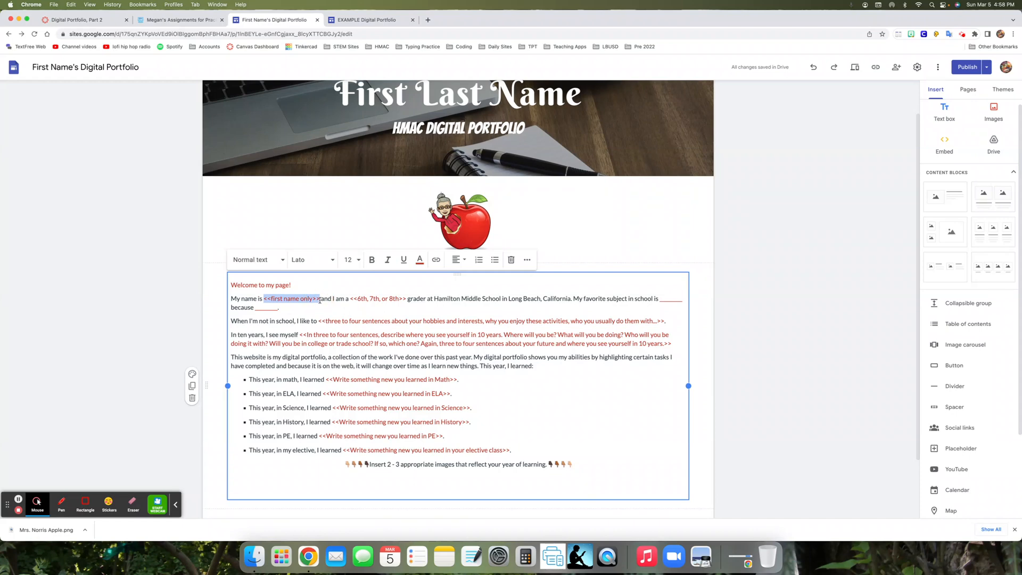
type("TYPE")
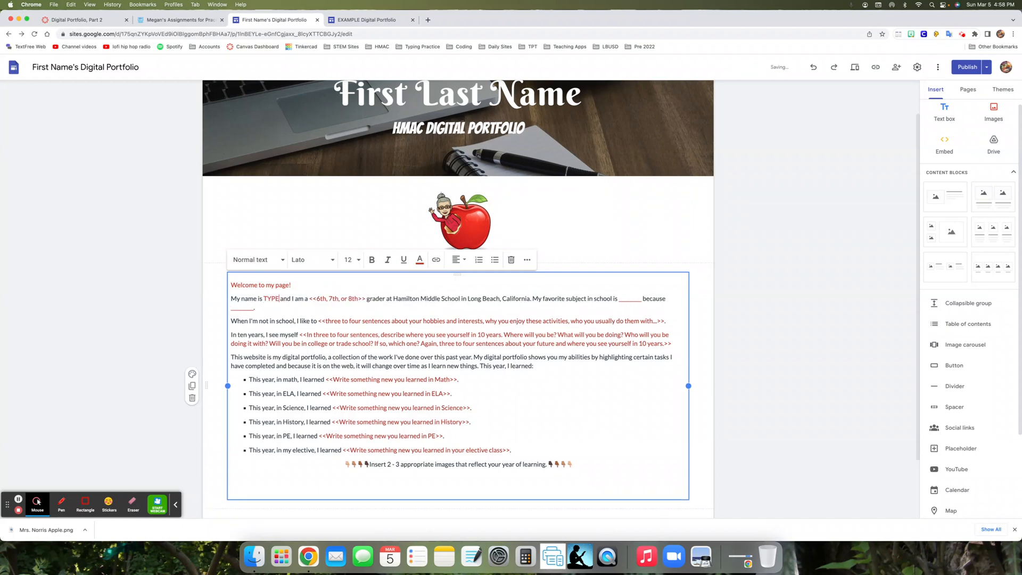
Replace the grade placeholder with "8th" and the favorite-subject blank with "TYPE"
left_click_drag(311, 300, 365, 302)
type("8th")
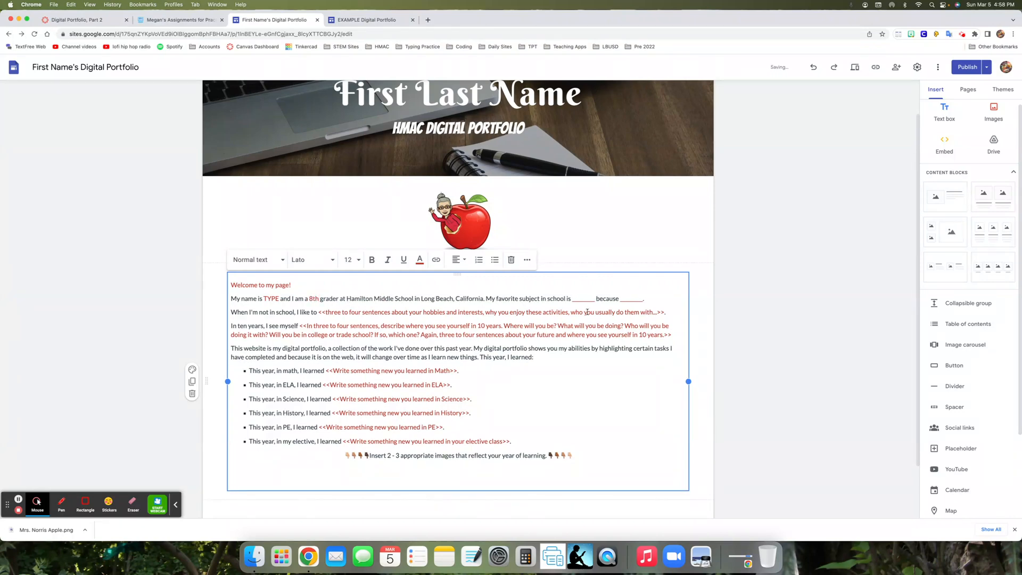
double_click(581, 300)
type("TYPE")
left_click(231, 285)
left_click(232, 285)
left_click_drag(232, 285, 670, 336)
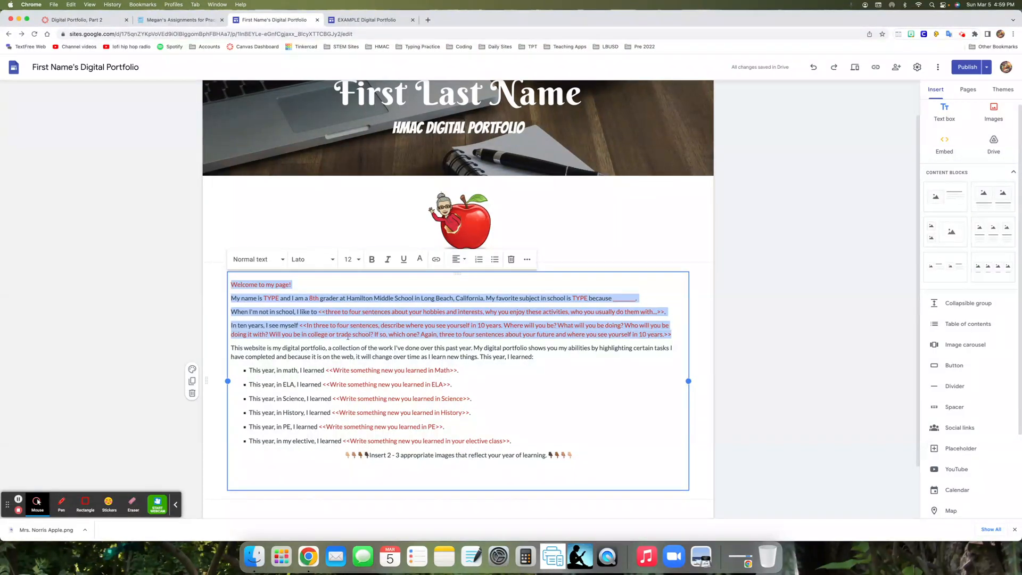
left_click(236, 292)
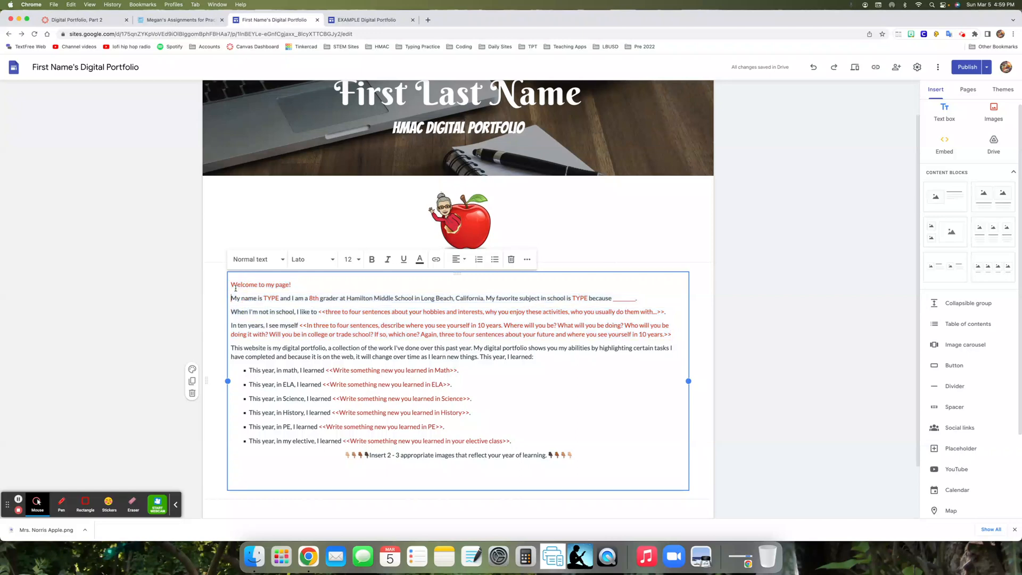
left_click_drag(231, 283, 671, 337)
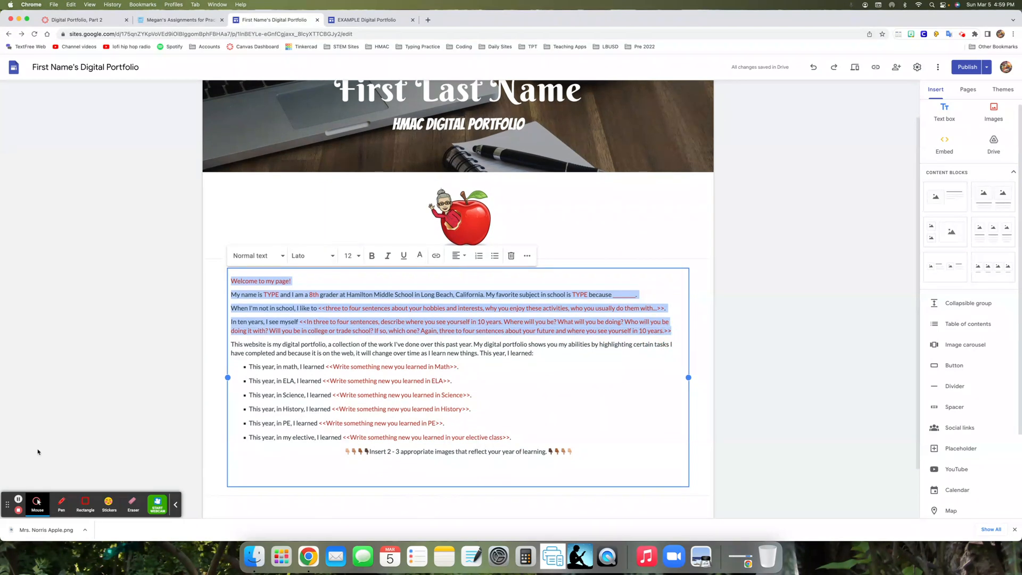
left_click(18, 499)
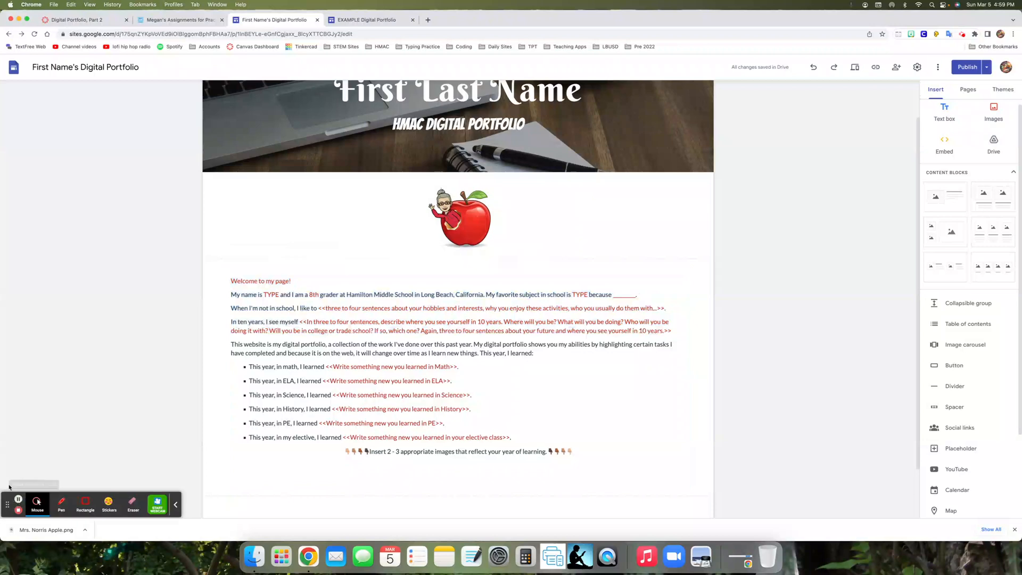
Publish the site update that adds the About Me text
left_click(968, 73)
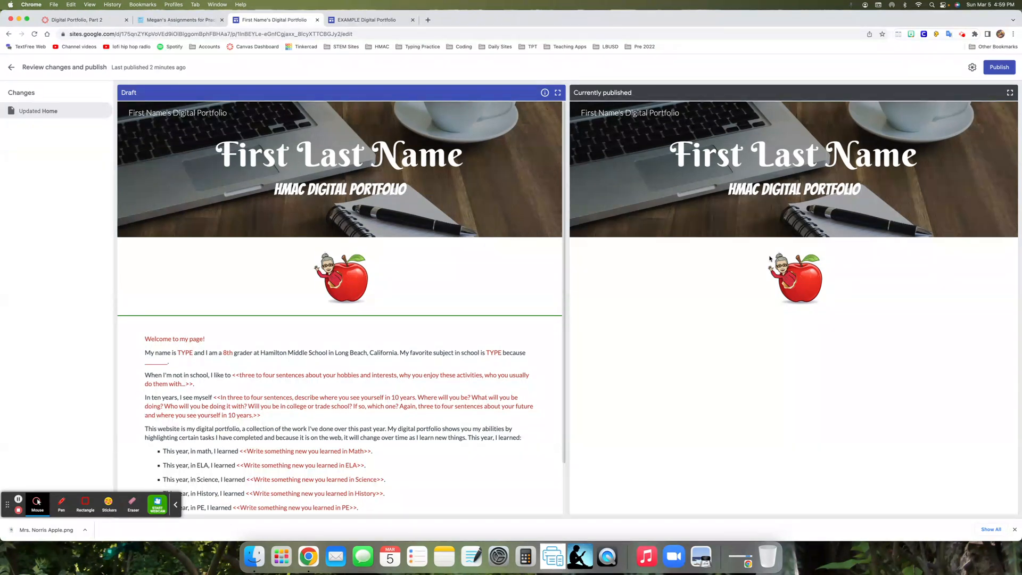
left_click(1003, 68)
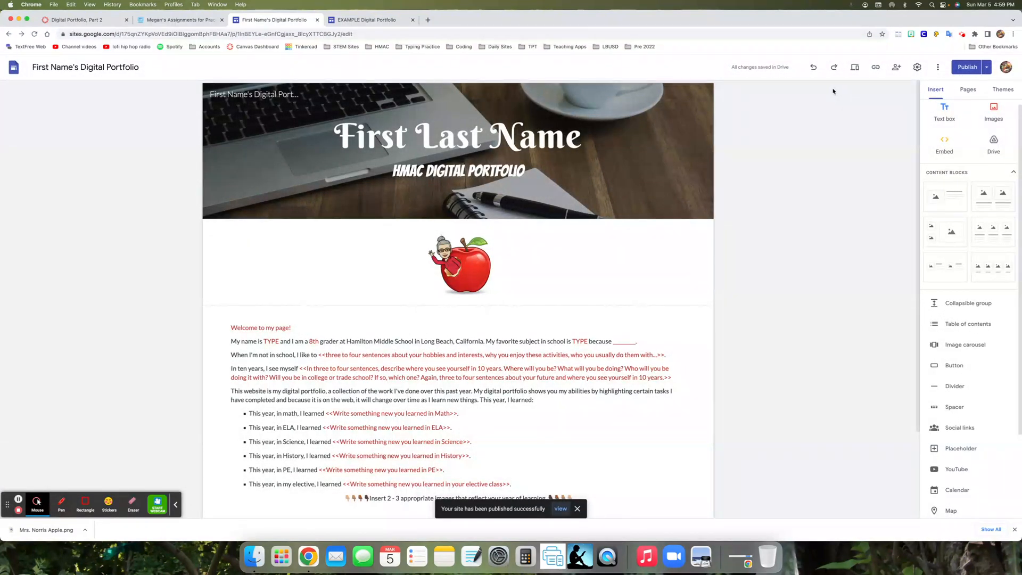
View the example portfolio's All About Me page for reference and return to the site being edited
left_click(367, 20)
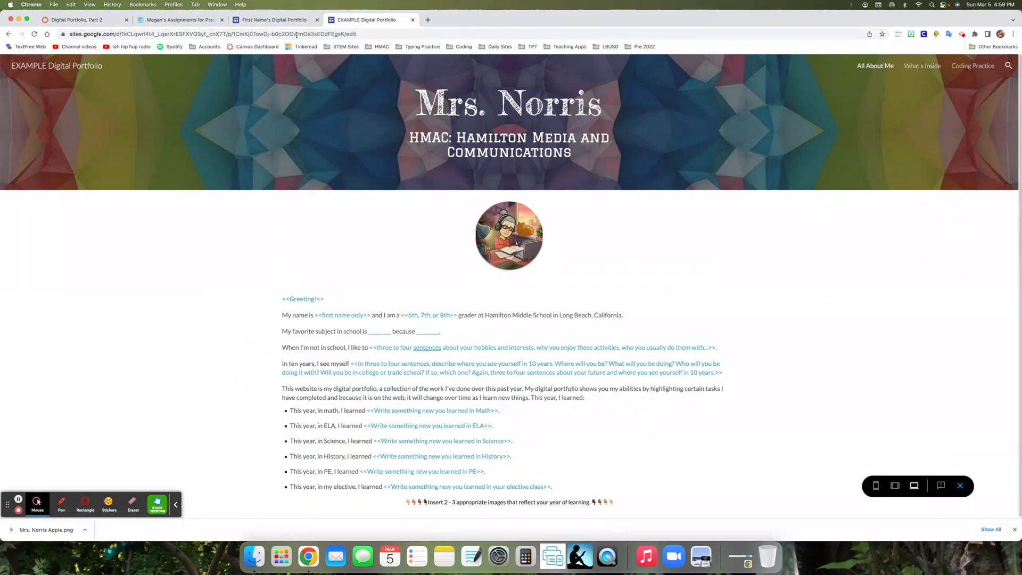
left_click(272, 19)
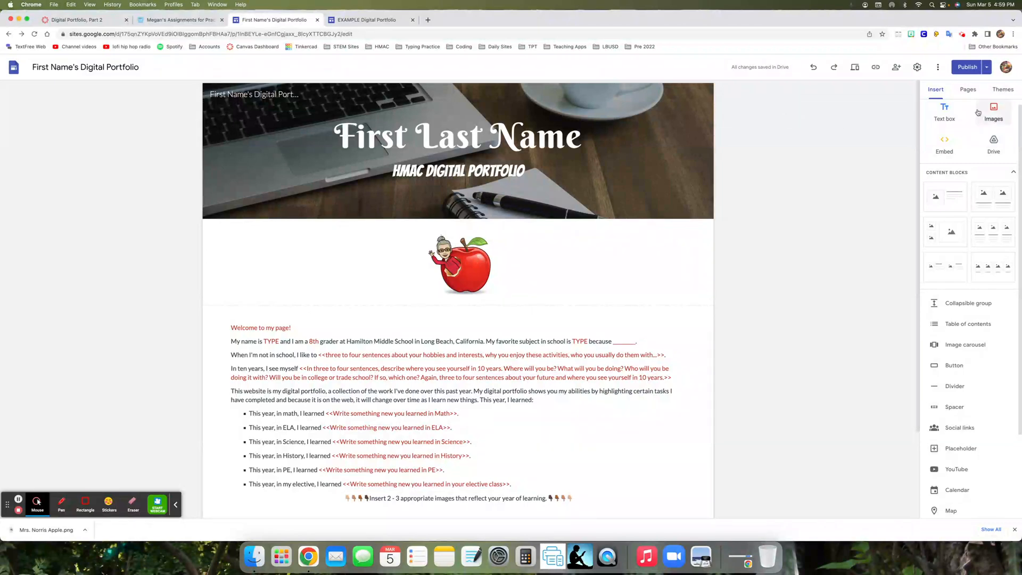
Rename the site's Home page to "All About Me!"
left_click(966, 90)
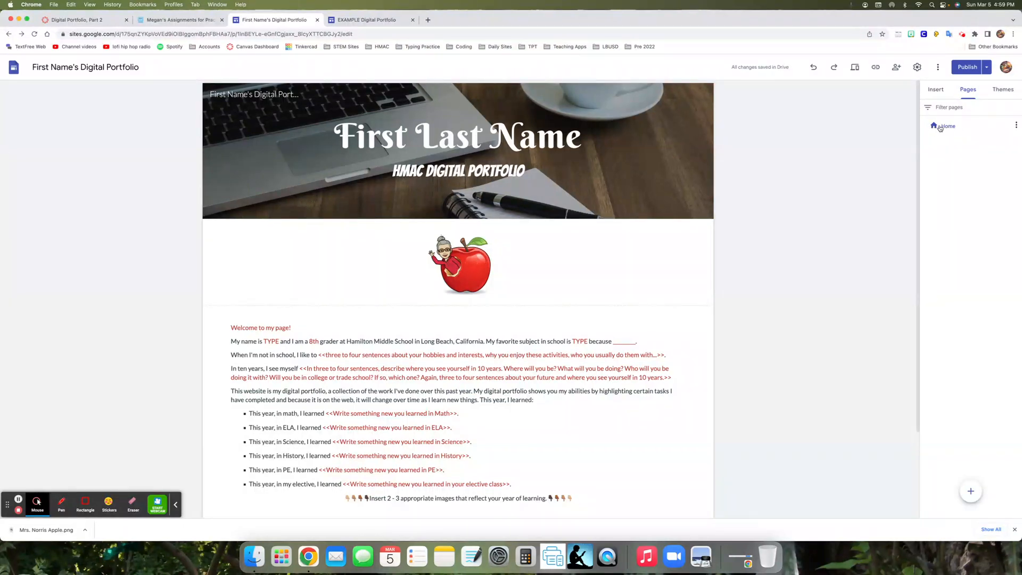
left_click(1017, 126)
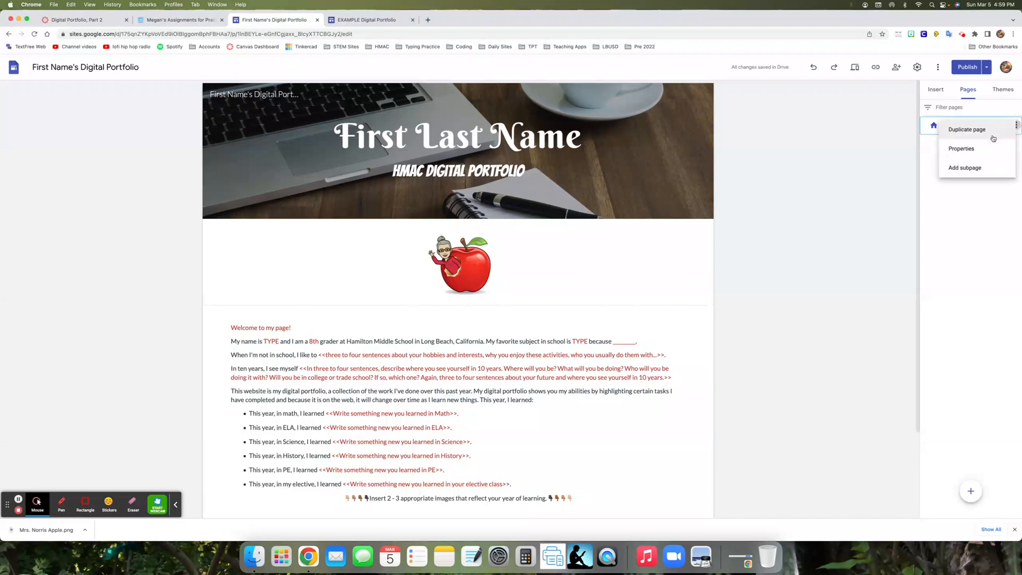
left_click(978, 153)
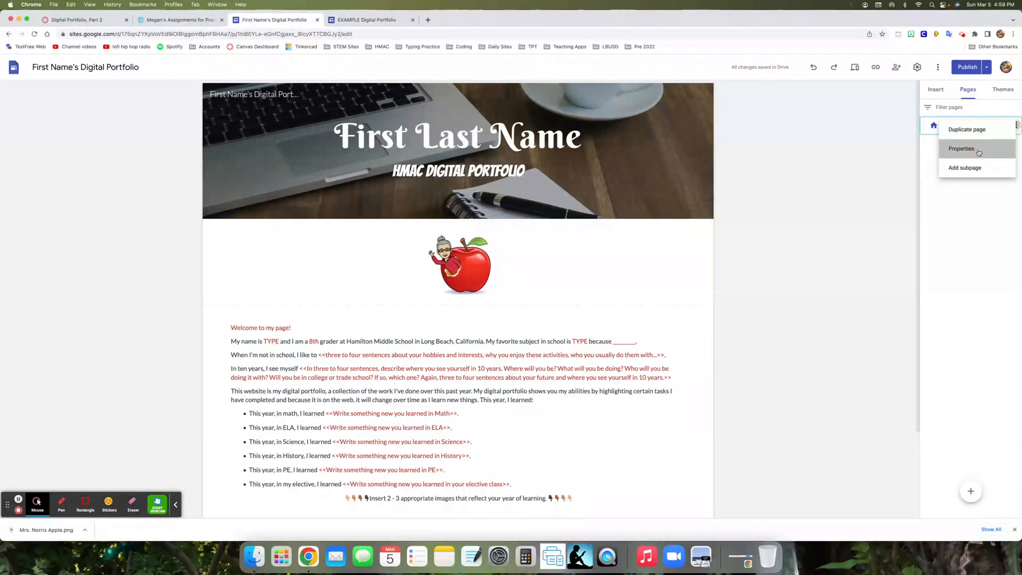
double_click(810, 156)
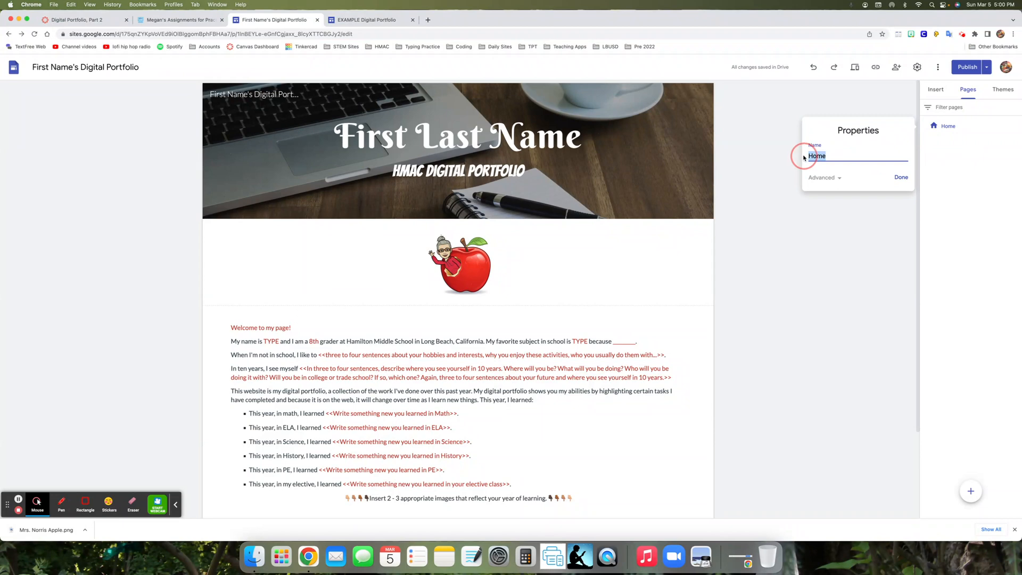
type("All About Me!")
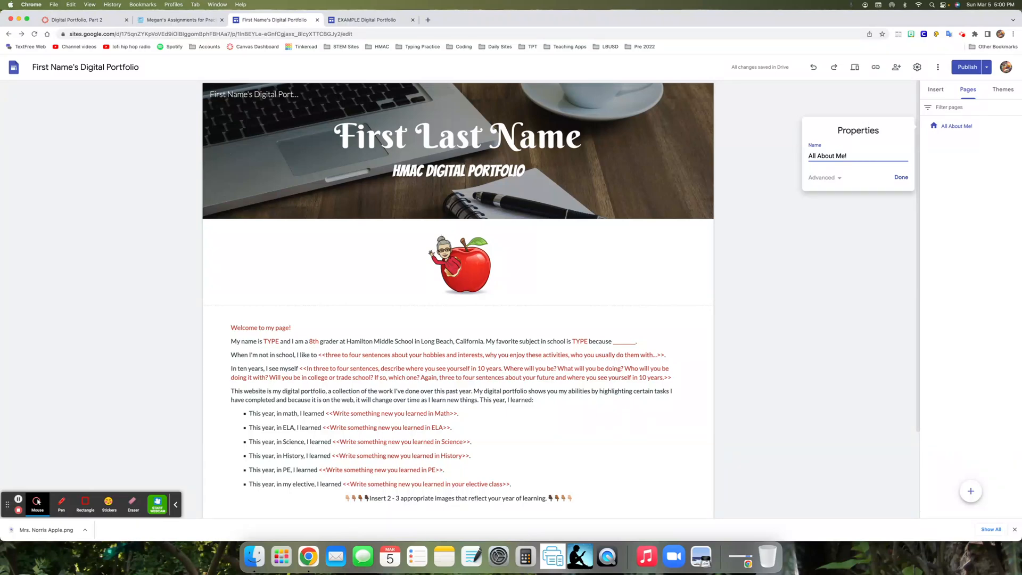
left_click(901, 177)
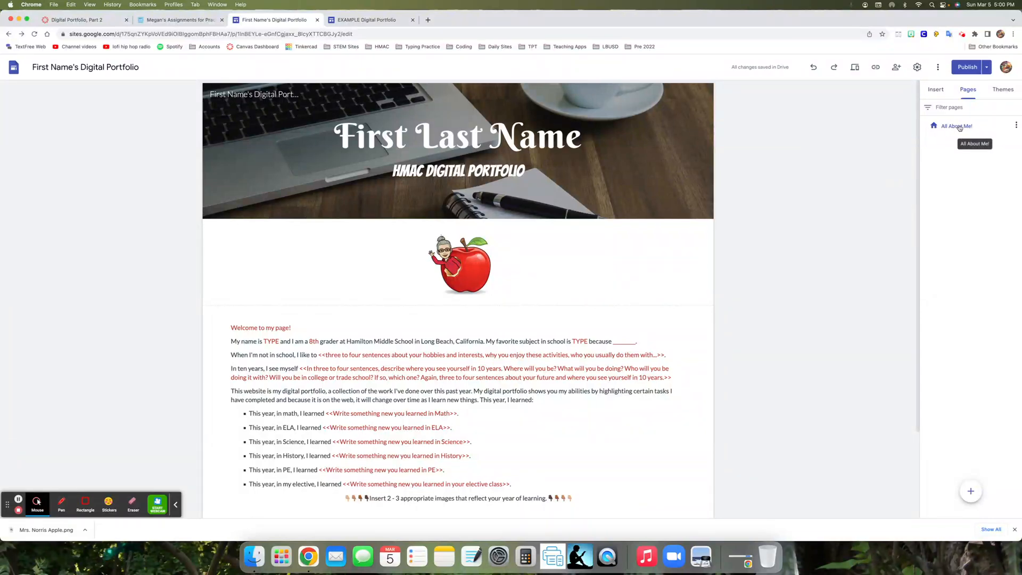
Check the home page's name in its properties and close them
left_click(1017, 128)
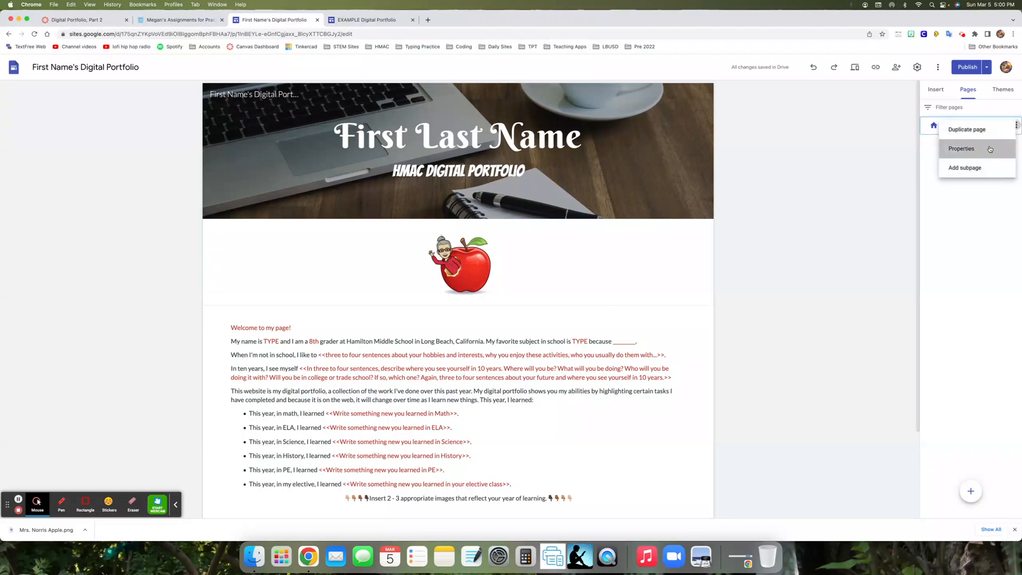
left_click(990, 150)
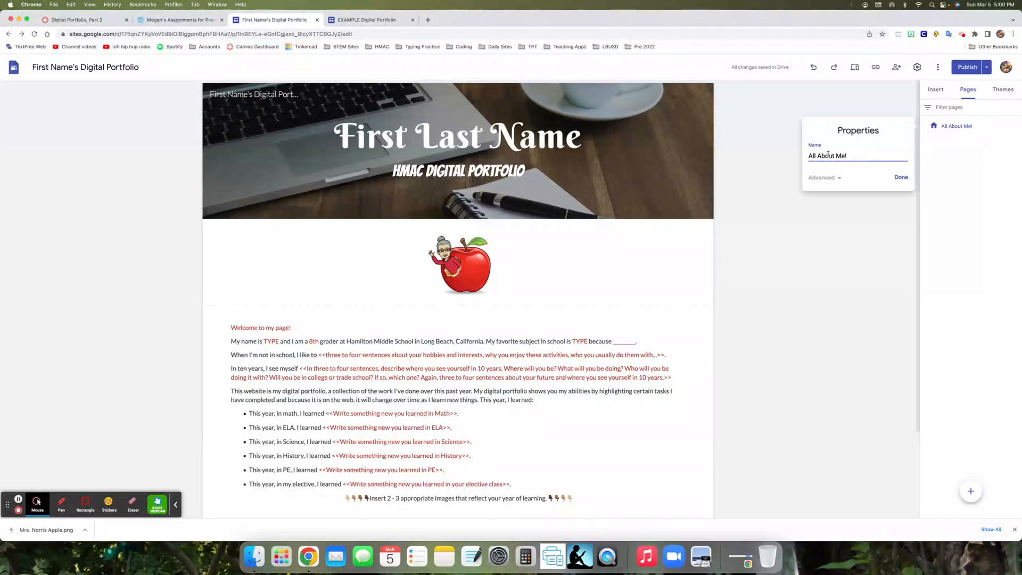
left_click(902, 179)
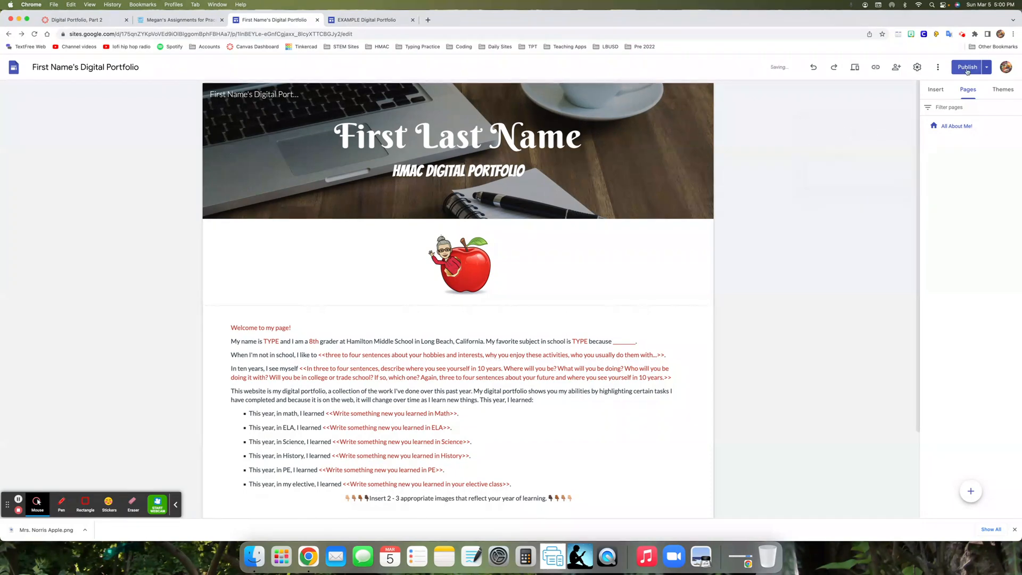
Review the page title change against the published version and publish the update
left_click(968, 69)
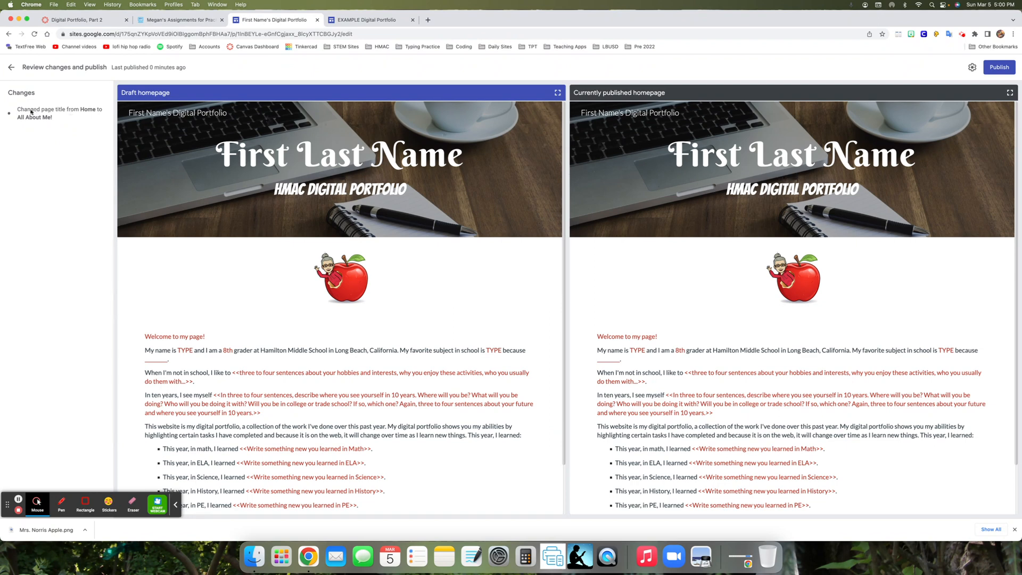
left_click_drag(18, 110, 92, 120)
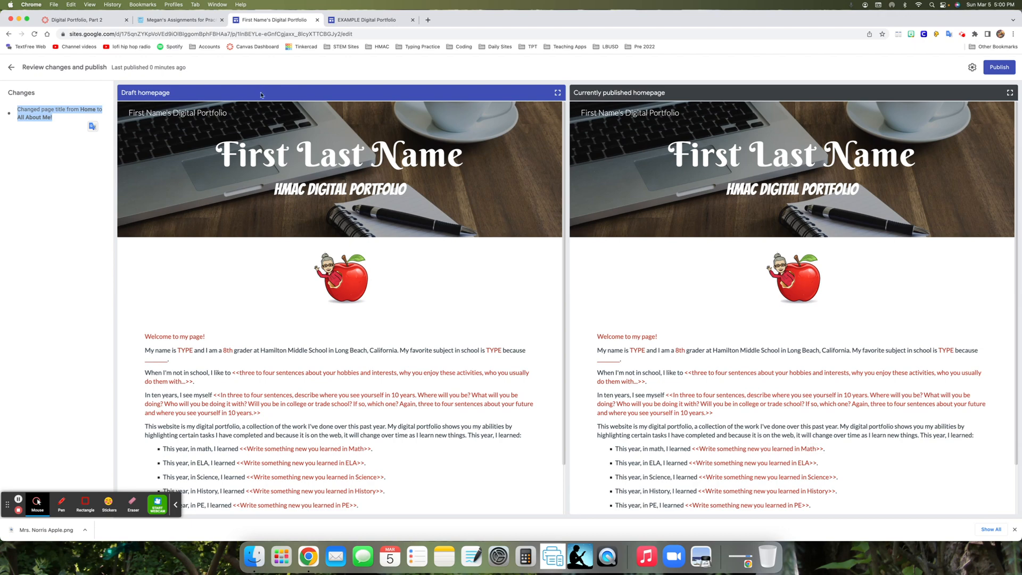
left_click(999, 67)
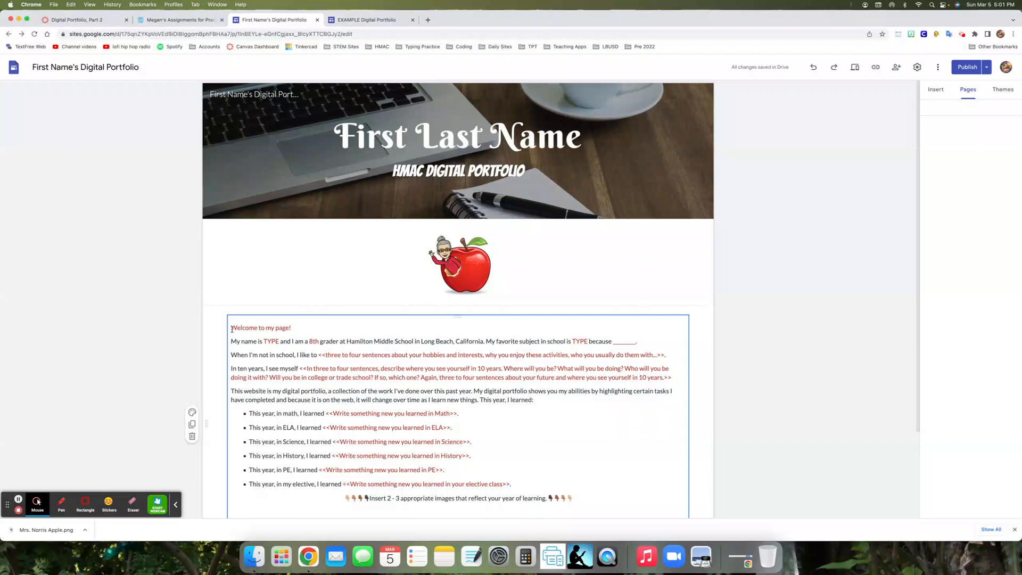
left_click_drag(232, 329, 577, 496)
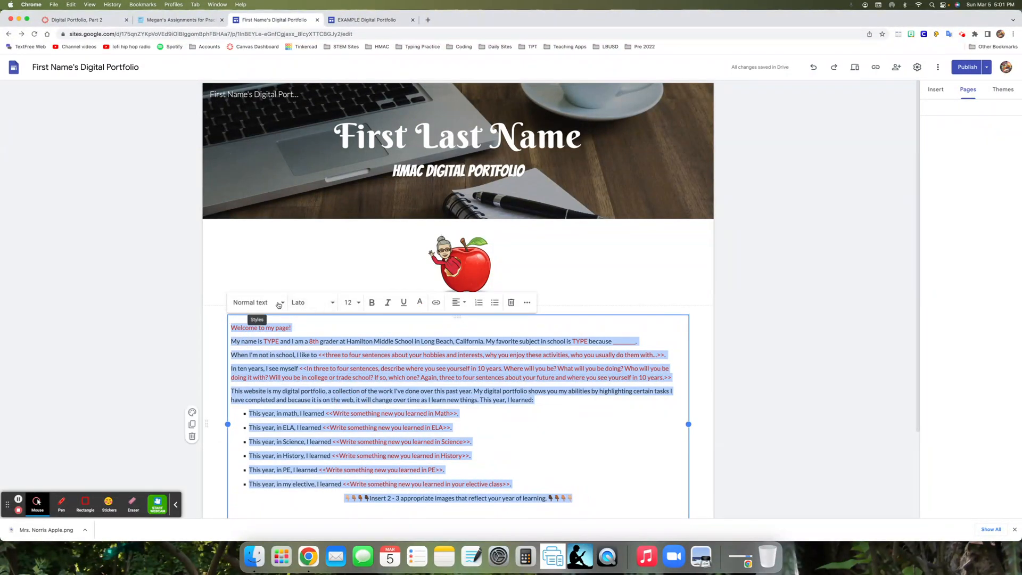
left_click(312, 304)
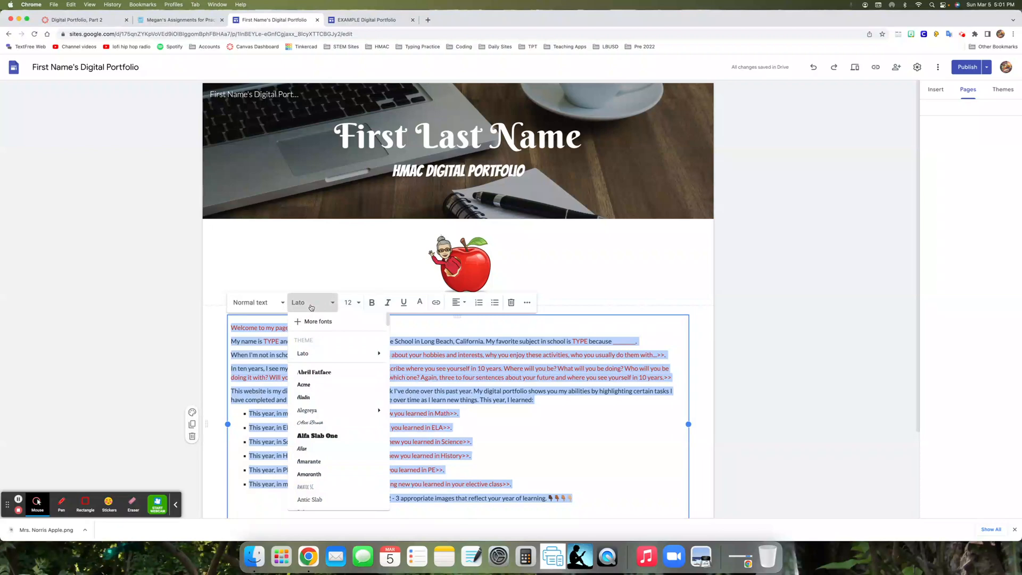
left_click(520, 285)
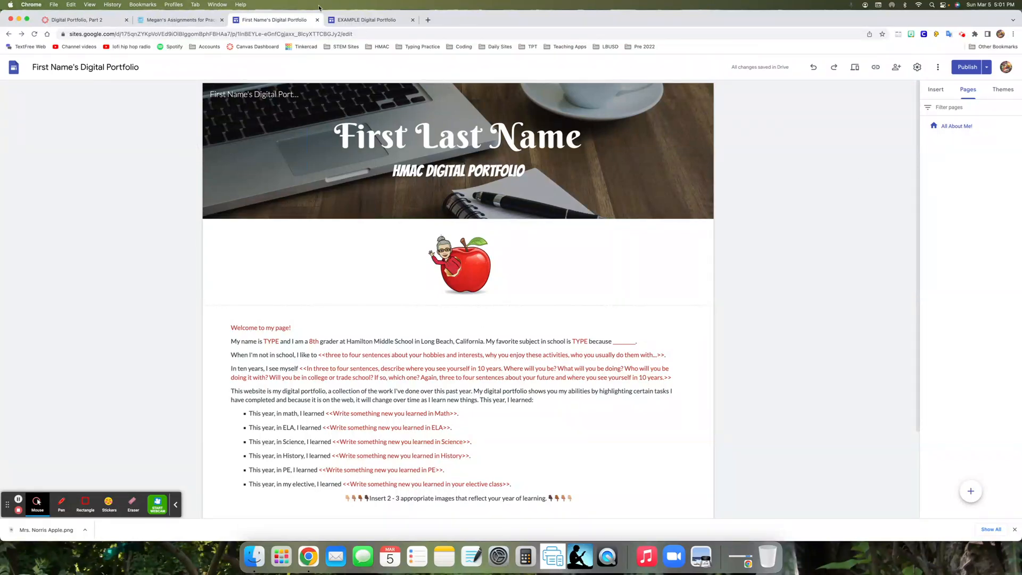
View the example portfolio's What's Inside page for reference and return to the site being edited
left_click(349, 21)
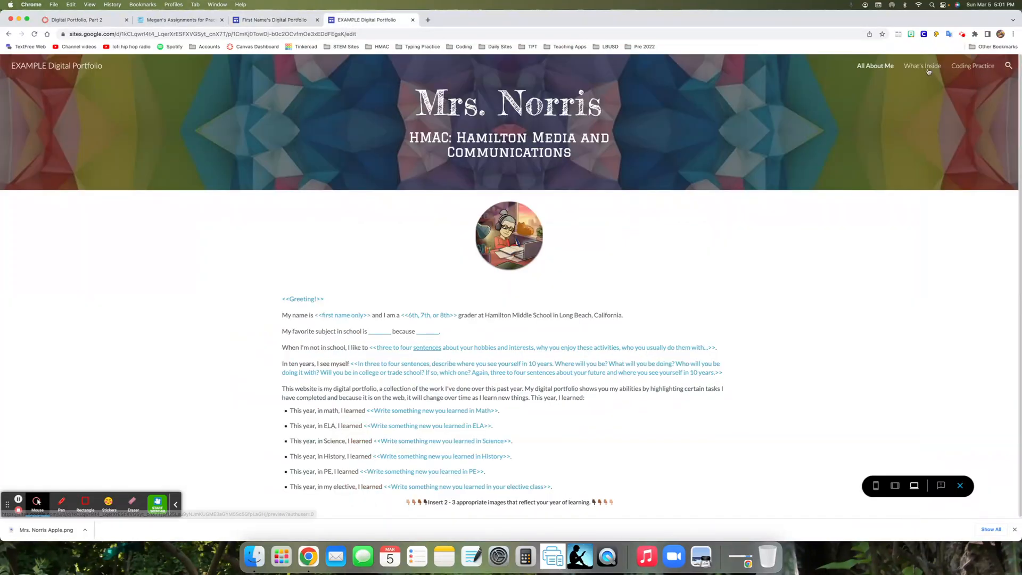
left_click(928, 71)
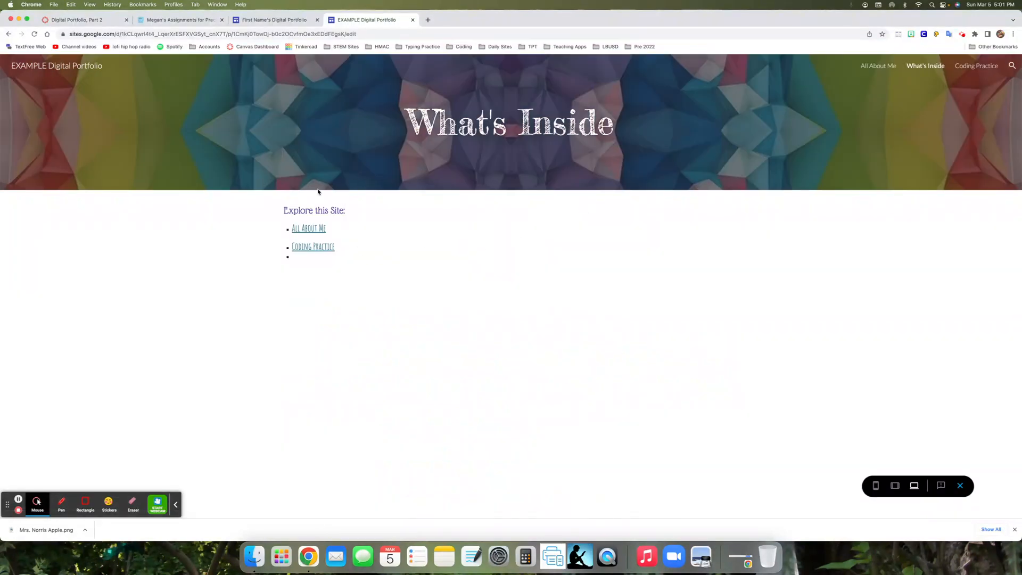
left_click(280, 21)
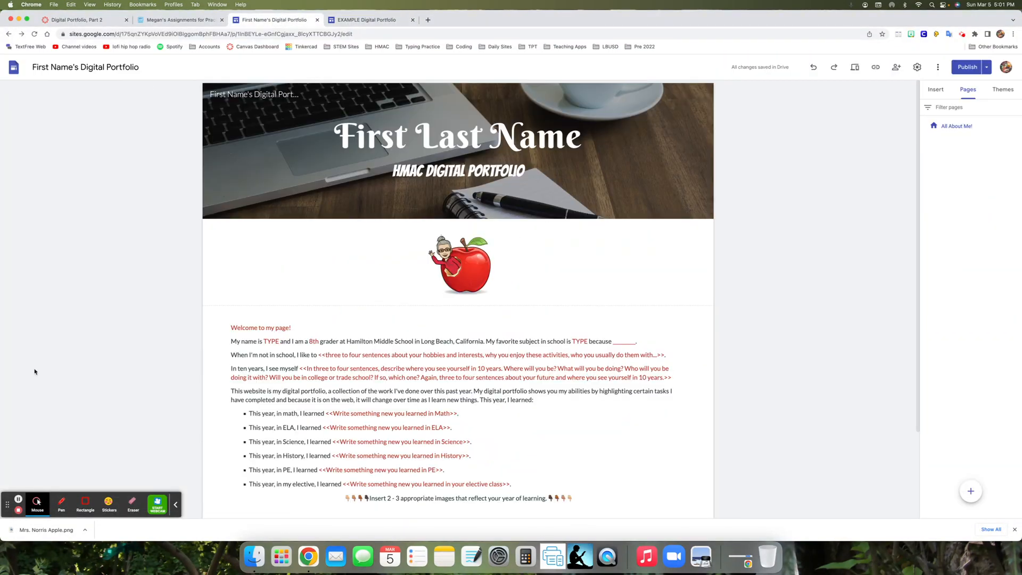